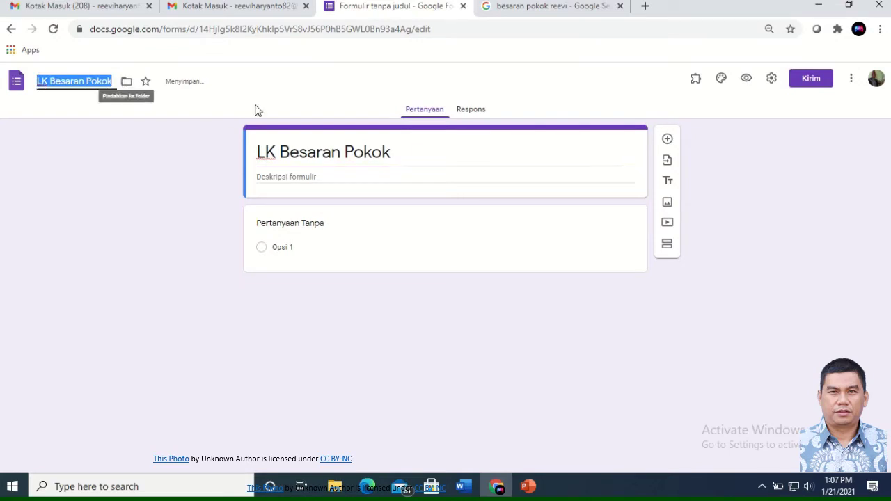
Step: Copy the introductory paragraphs and five-item list under the title of the Word document Objek IPA Revisi into the form's description
left_click(330, 178)
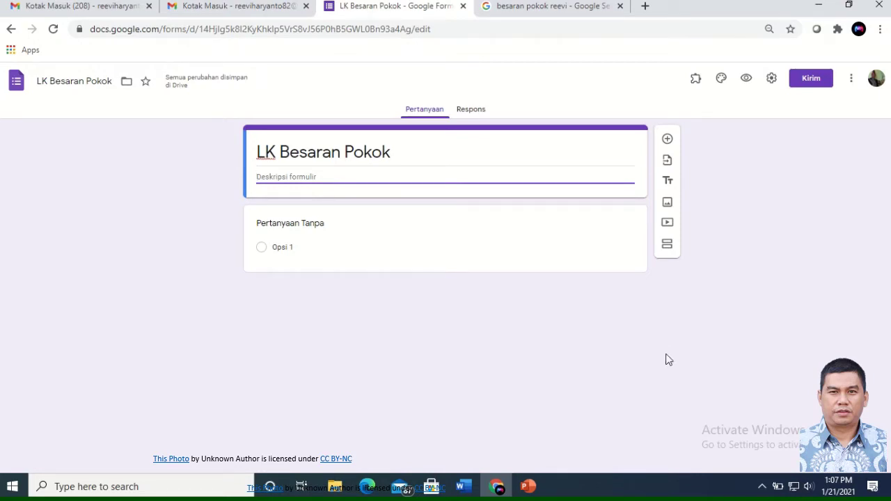
left_click(464, 488)
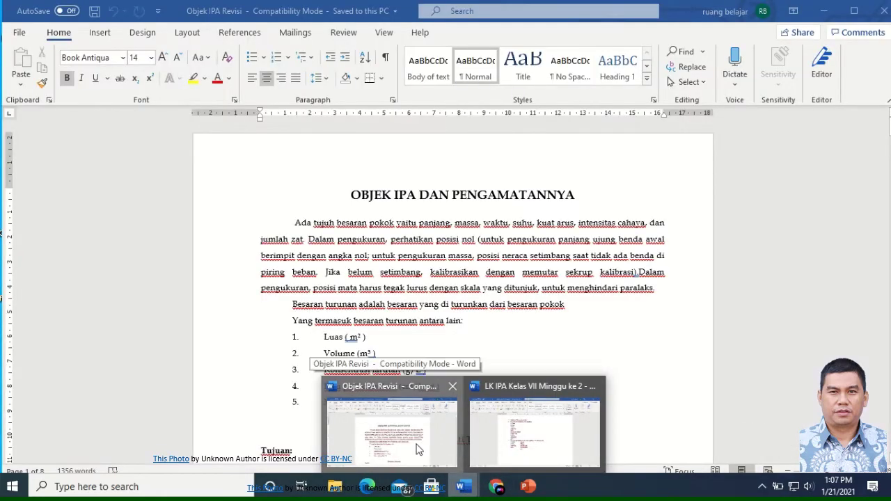
left_click(418, 447)
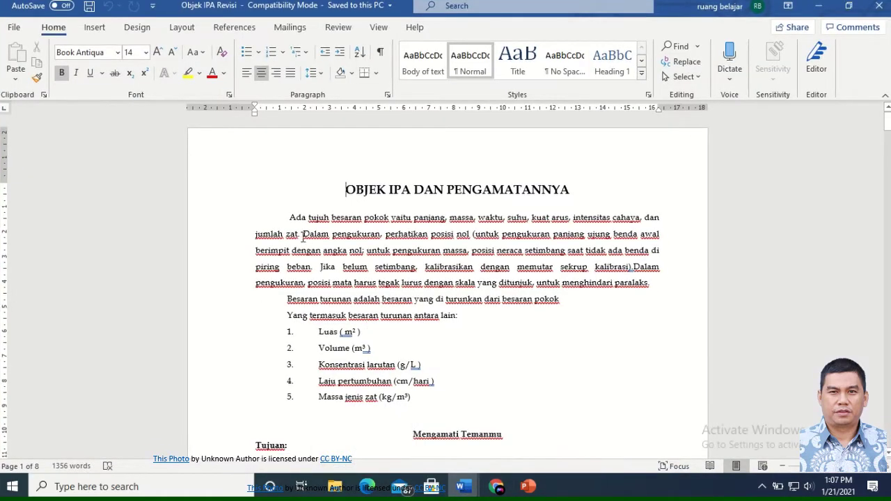
left_click_drag(287, 217, 488, 395)
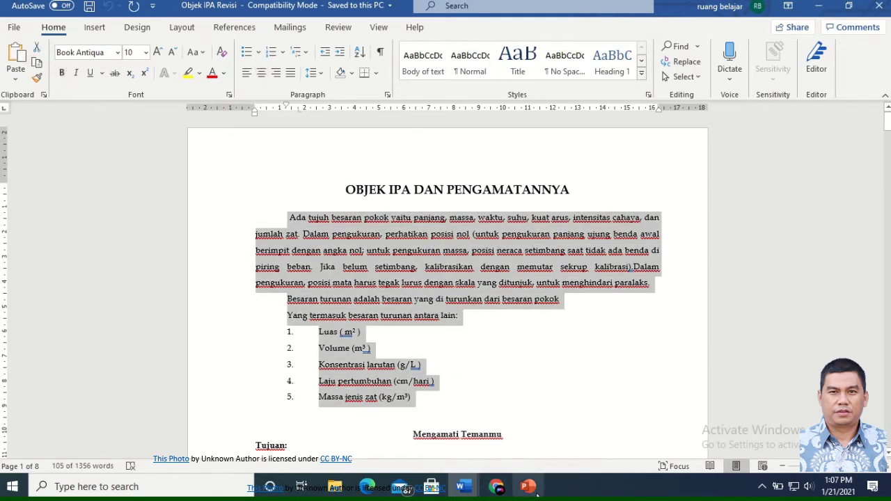
left_click(501, 487)
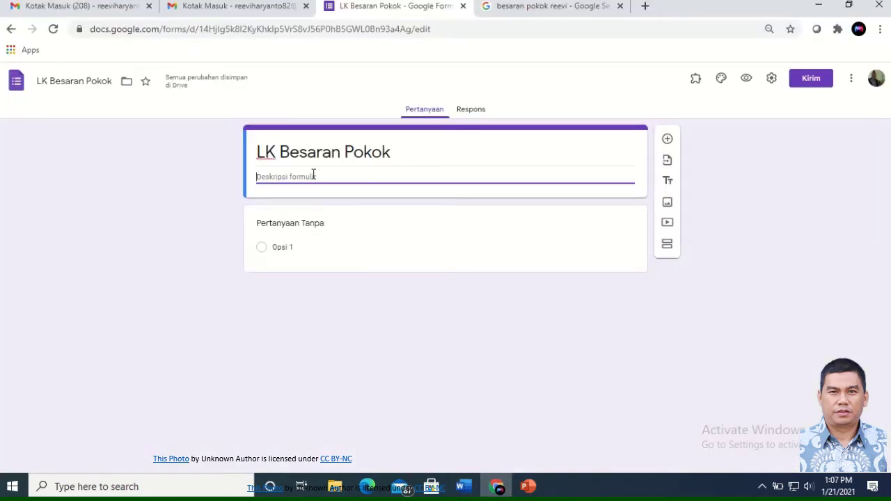
type("Ada tujuh besaran pokok yaitu panjang, massa, waktu, suhu, kuat arus, intensitas cahaya, dan jumlah zat. Dalam pengukuran, perhatikan posisi nol (untuk pengukuran panjang ujung benda awal berimpit dengan angka nol; untuk pengukuran massa, posisi neraca setimbang saat tidak ada benda di piring beban. Jika belum setimbang, kalibrasikan dengan memutar sekrup kalibrasi).Dalam pengukuran, posisi mata harus tegak lurus dengan skala yang ditunjuk, untuk menghindari paralaks. Besaran turunan adalah besaran yang di turunkan dari besaran pokok Yang termasuk besaran turunan antara lain: 1.\tLuas ( m2 ) 2.\tVolume (m3 ) 3.\tKonsentrasi larutan (g/L ) 4.\tLaju pertumbuhan (cm/hari ) 5.\tMassa jenis zat (kg/m3)")
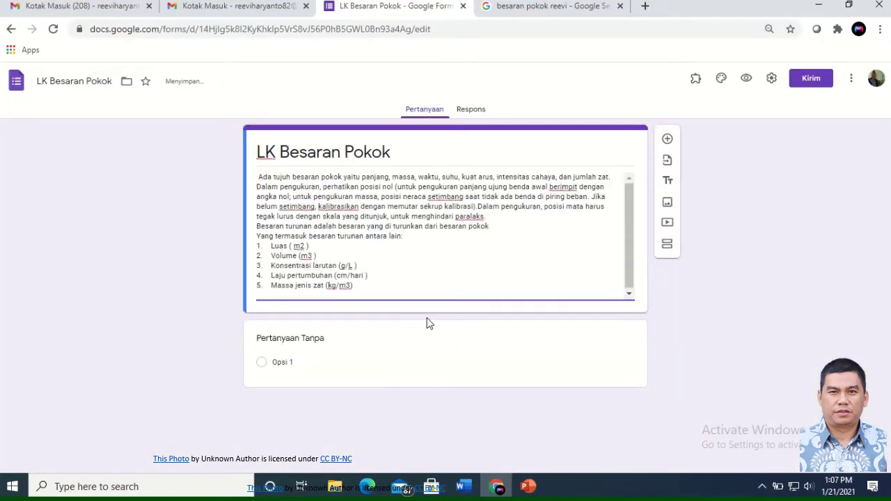
Step: Add the line "Saksikna vieo berikut ini" at the end of the form description
left_click(337, 337)
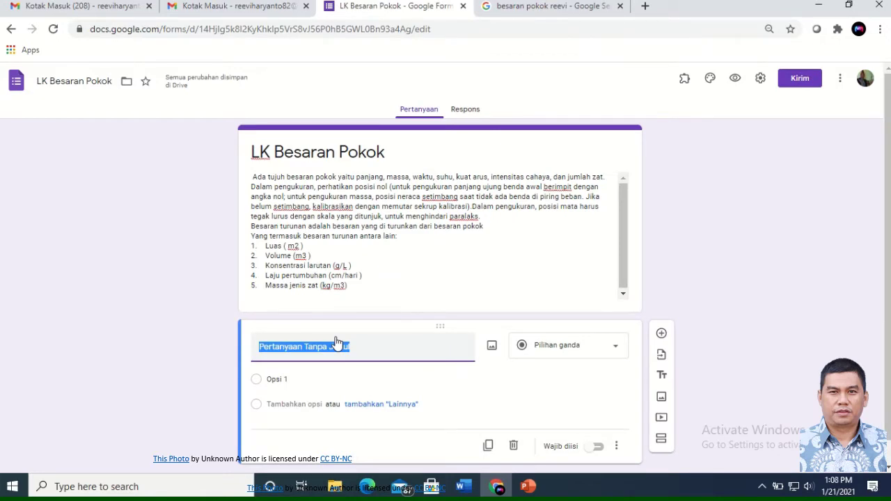
type("Saksik")
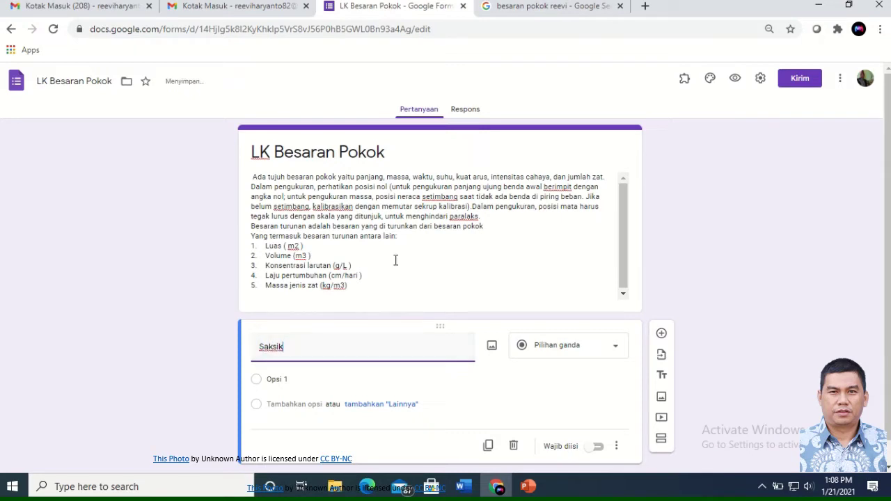
left_click(365, 286)
key("ctrl+a")
left_click(365, 286)
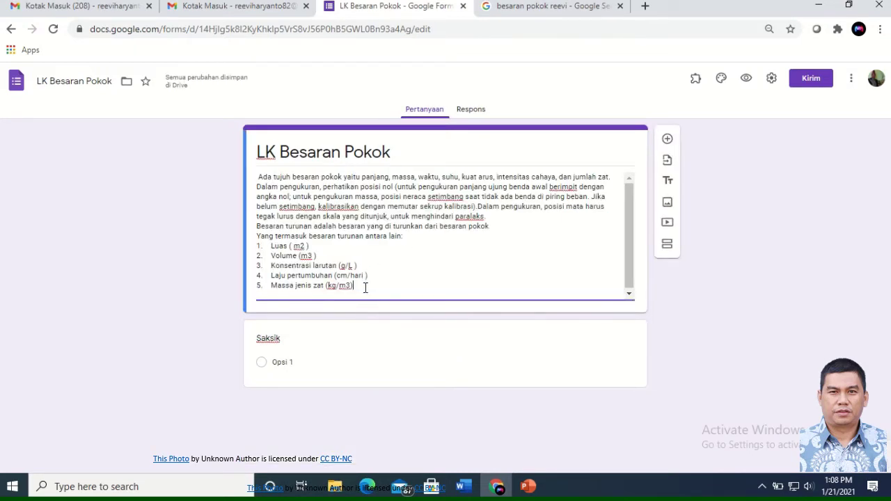
key("Return")
type("Saksi")
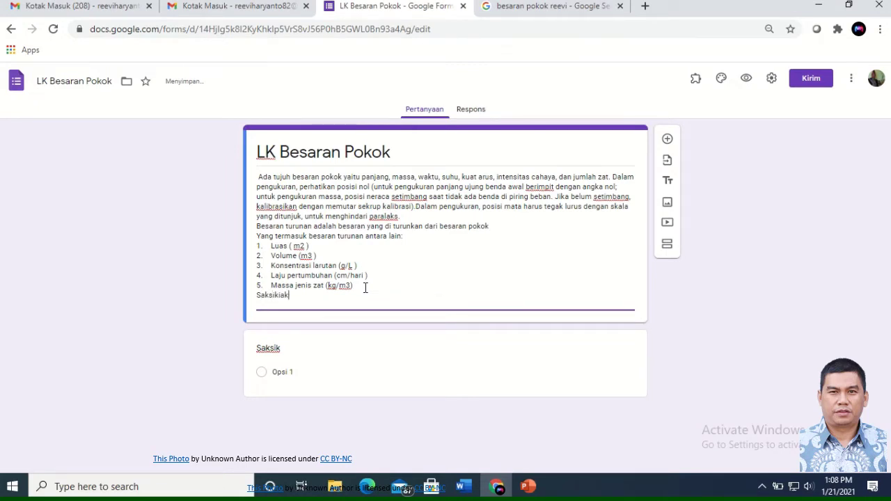
type("kna v")
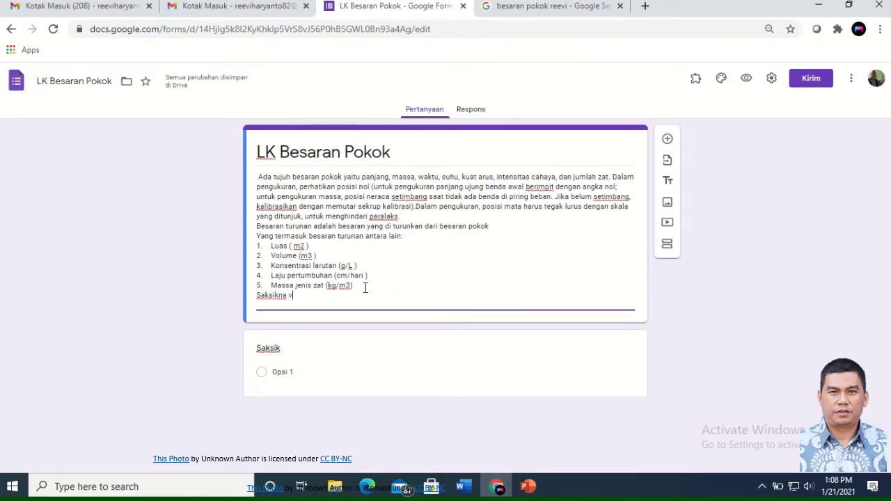
type("ieo berikut ini")
Step: Start adding a video by URL and copy the address of the YouTube video "Besaran Pokok" from the video search results
left_click(668, 223)
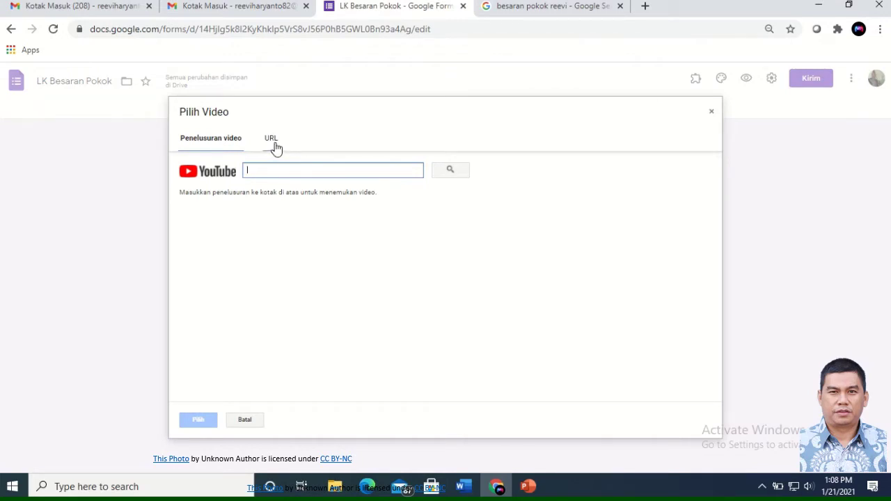
left_click(275, 145)
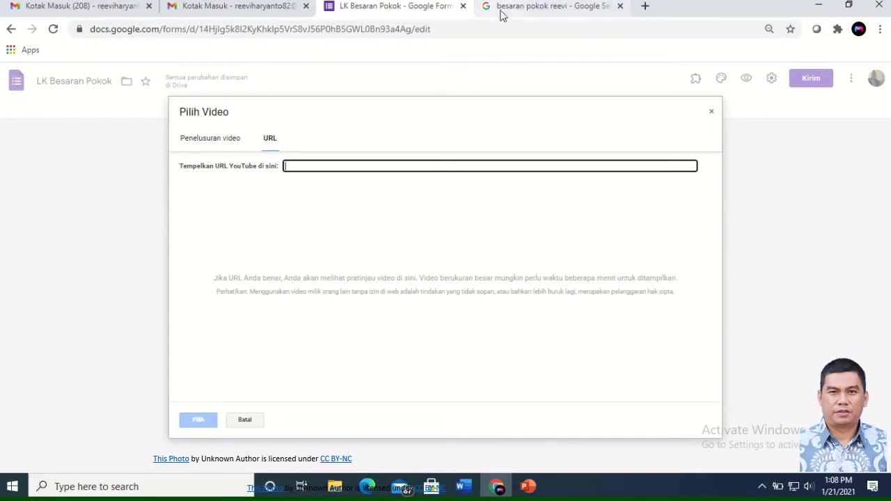
left_click(543, 13)
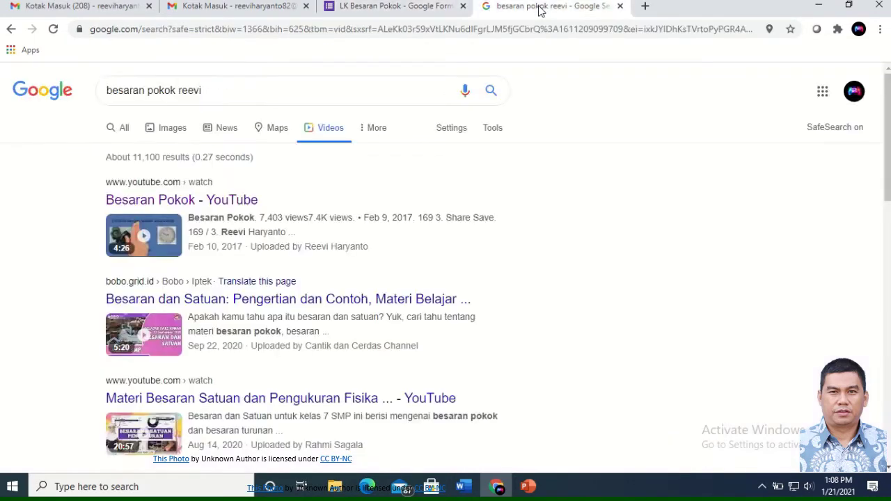
left_click(237, 202)
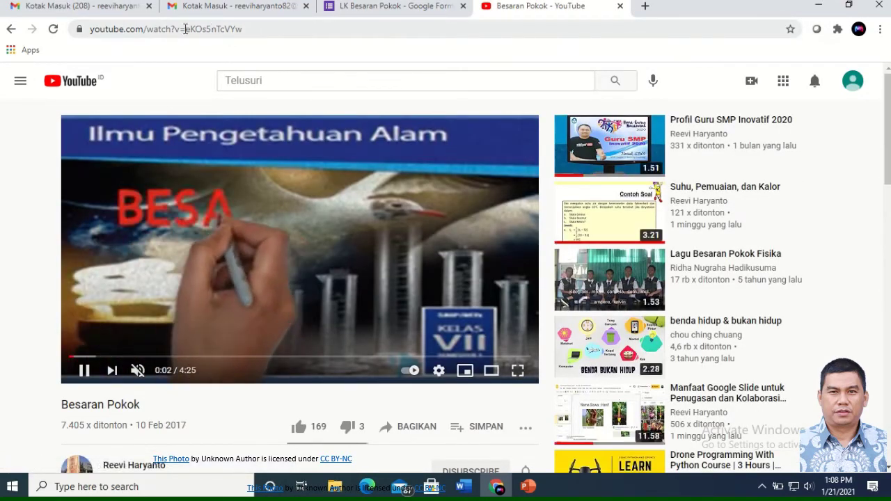
left_click_drag(151, 29, 362, 31)
key("ctrl+c")
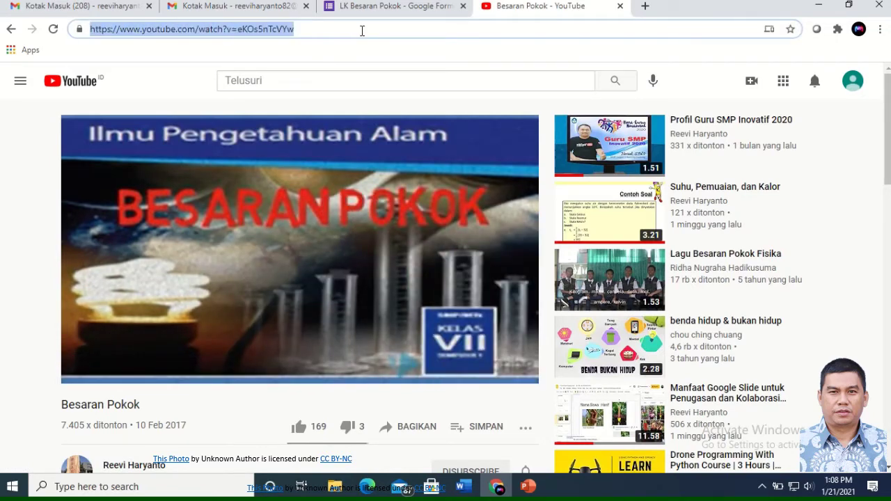
left_click(407, 8)
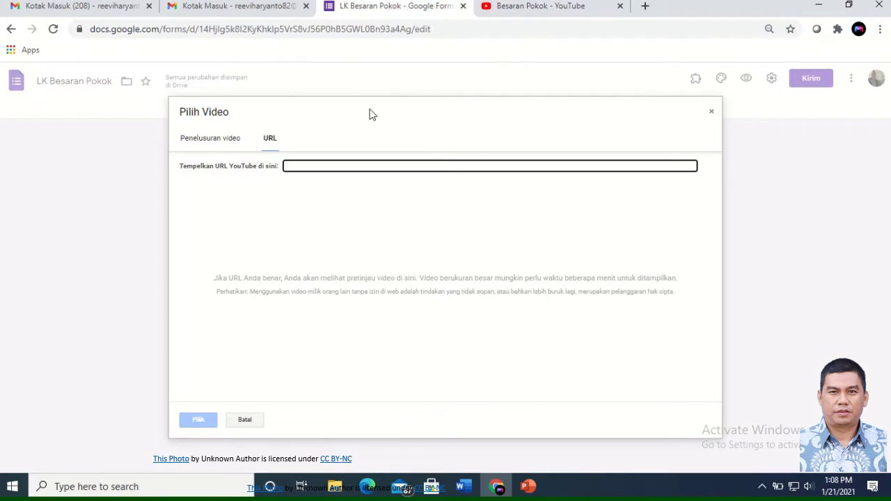
left_click(272, 143)
left_click(298, 166)
key("ctrl+v")
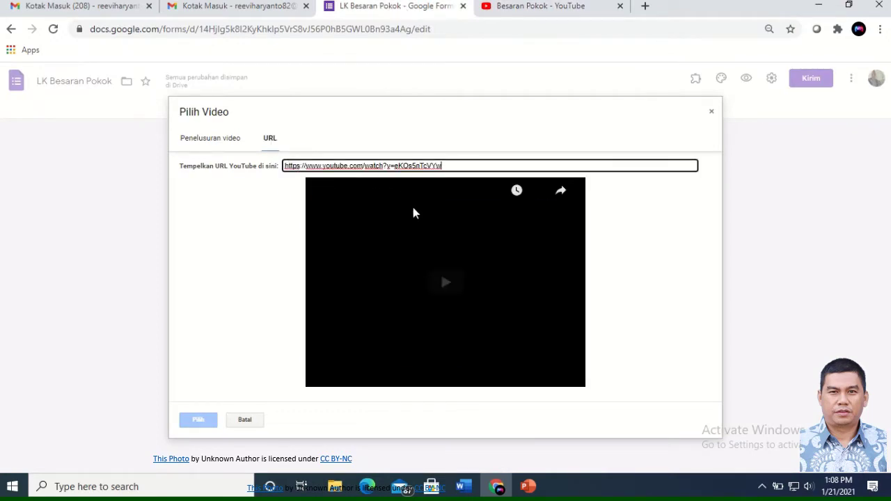
left_click(445, 240)
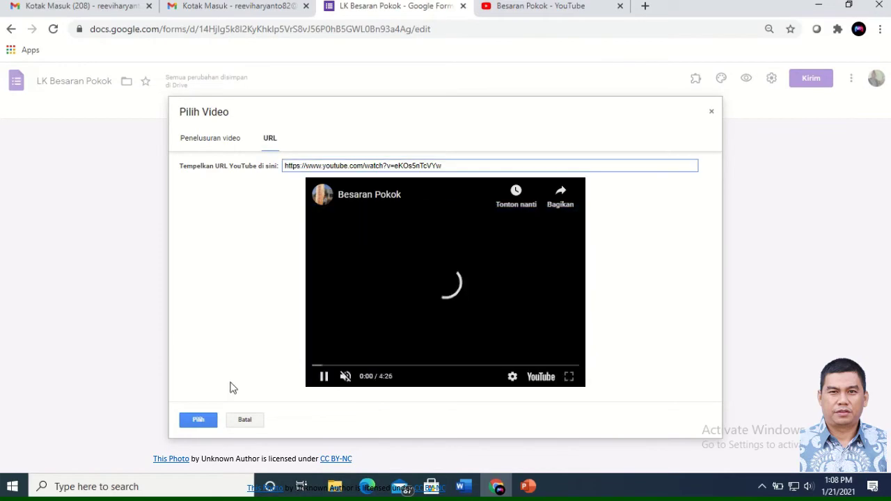
left_click(198, 421)
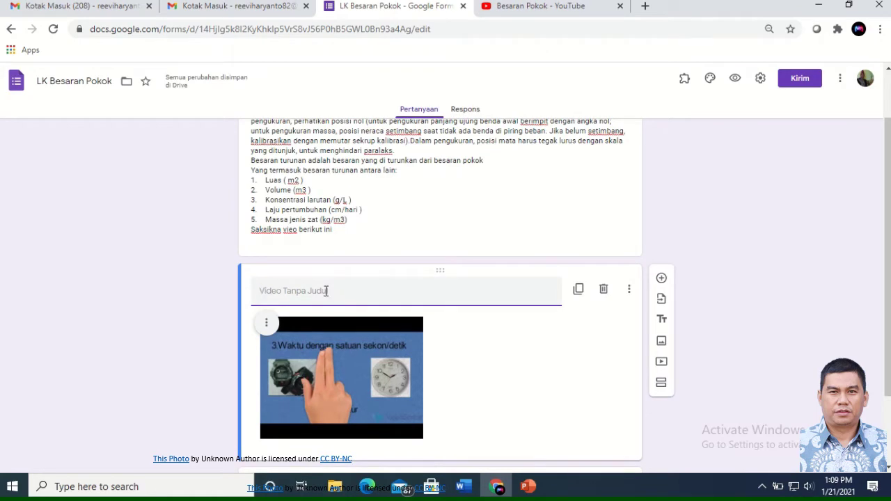
Step: Title the inserted video "Besaran Pokok"
scroll(324, 290, "down", 1)
scroll(342, 268, "up", 2)
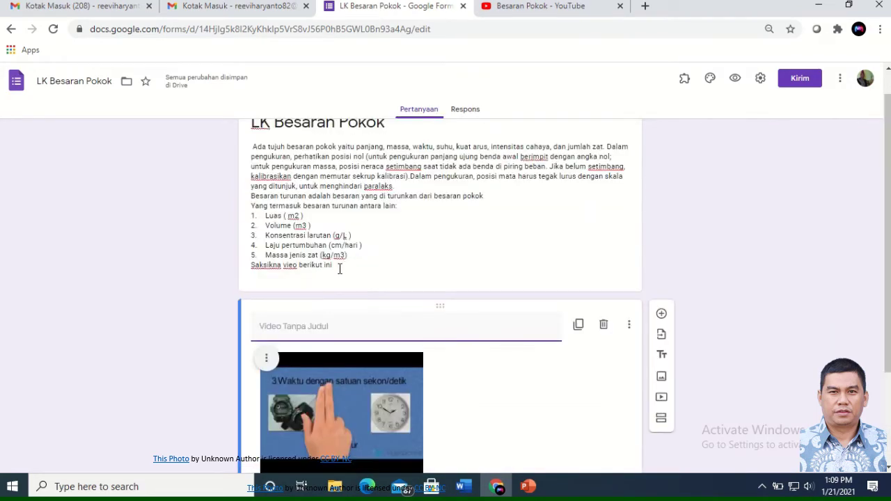
left_click(340, 269)
left_click(344, 270)
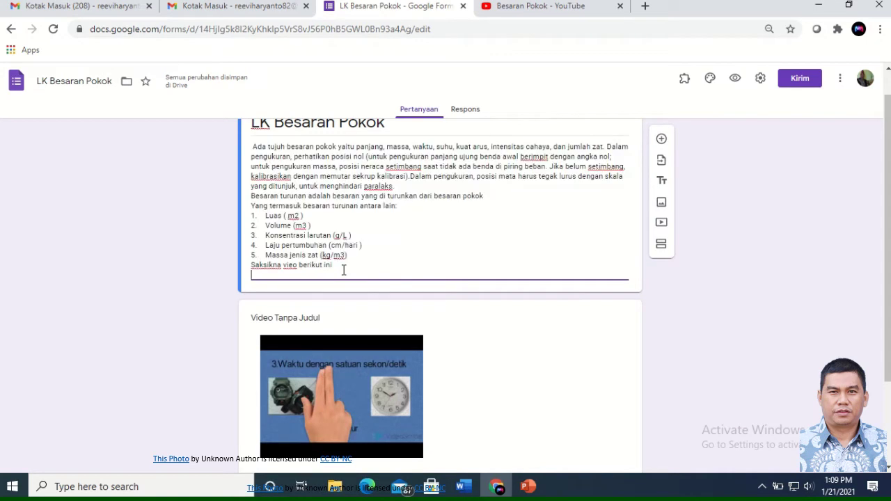
left_click(315, 324)
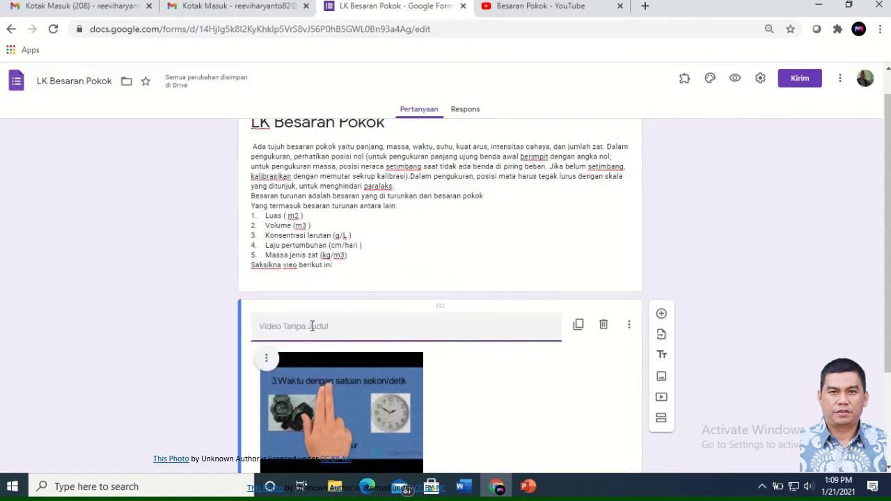
type("Besaran Pokok")
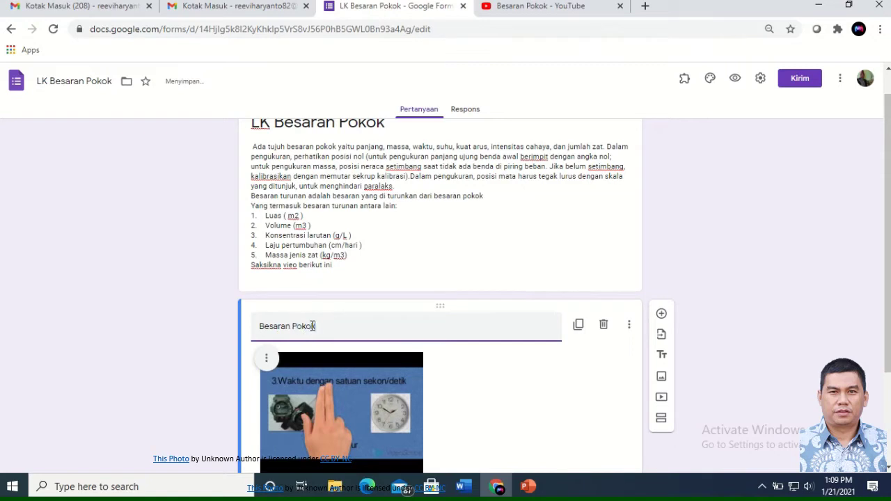
Step: Replace the question text below the video with "Apakah kalian menyaksikan video ini dengan baik? (Jawab dengan jujur)"
scroll(315, 325, "down", 2)
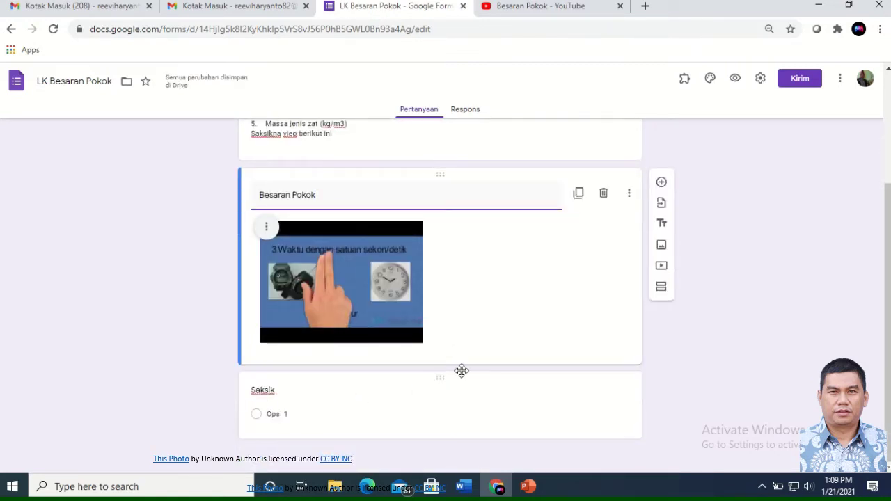
left_click(301, 392)
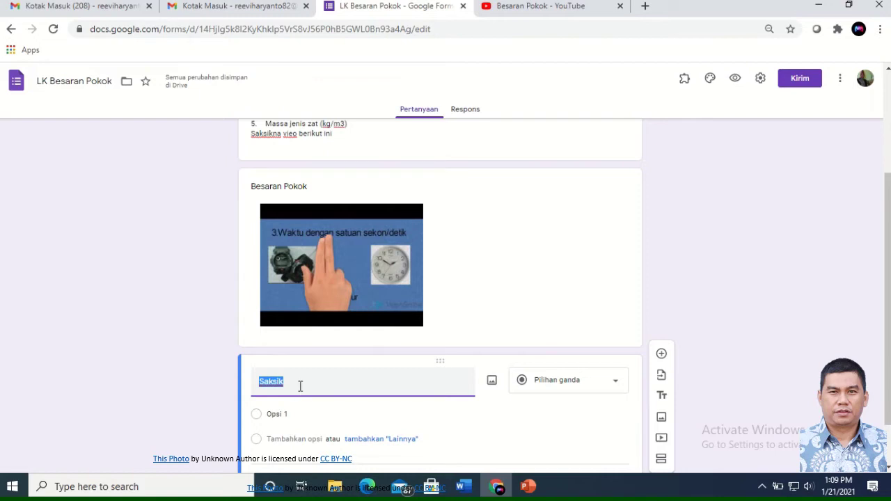
type("Aapakan")
key("BackSpace")
key("BackSpace")
key("BackSpace")
key("BackSpace")
key("BackSpace")
key("BackSpace")
type("pakah")
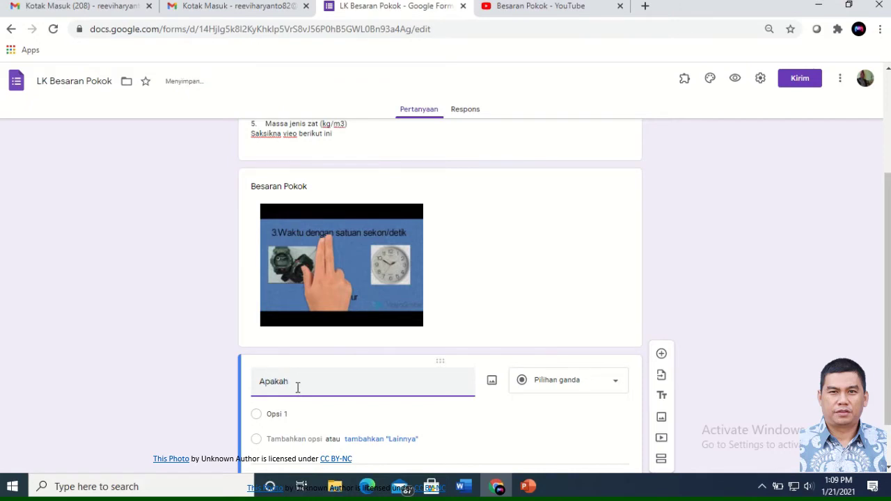
type(" kalian meny")
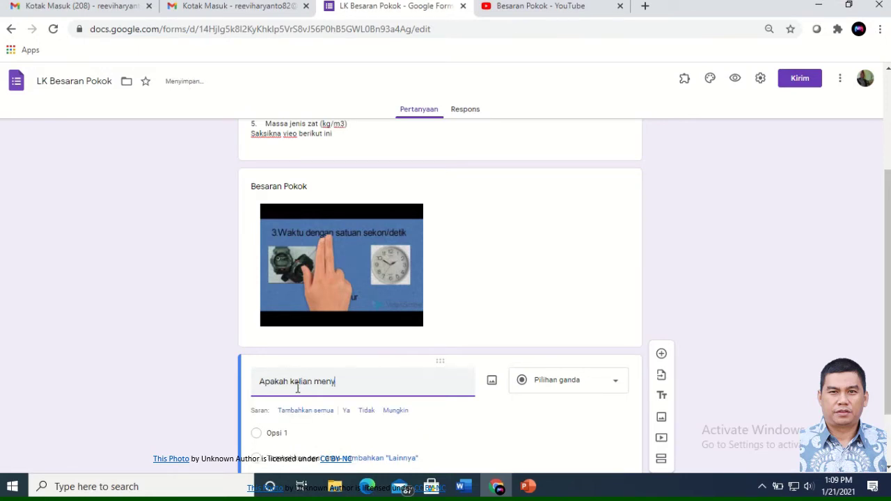
type("aksikan")
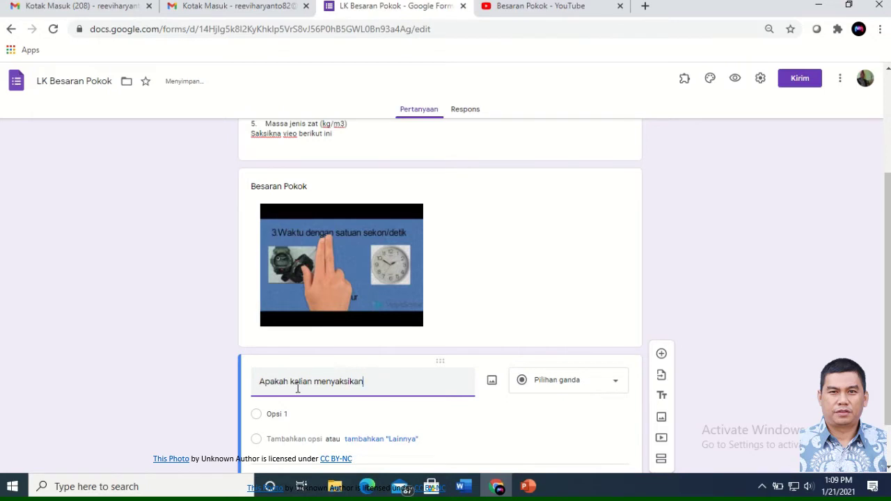
type(" video ")
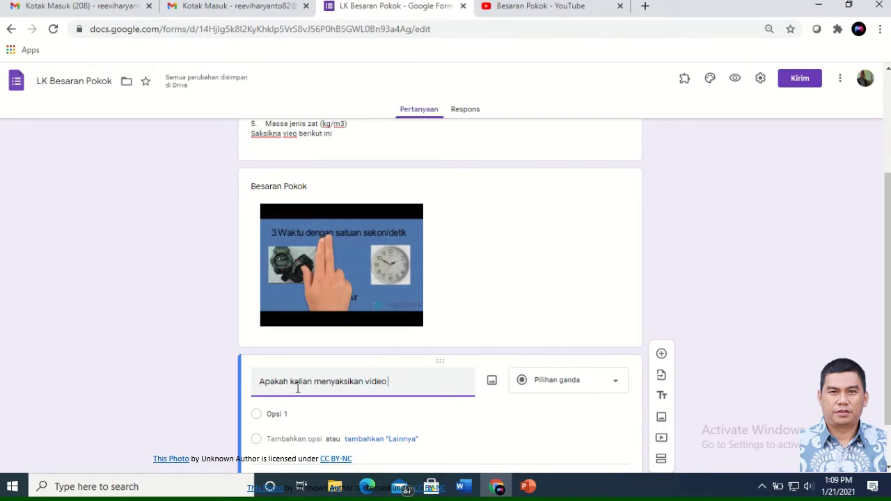
type("ini")
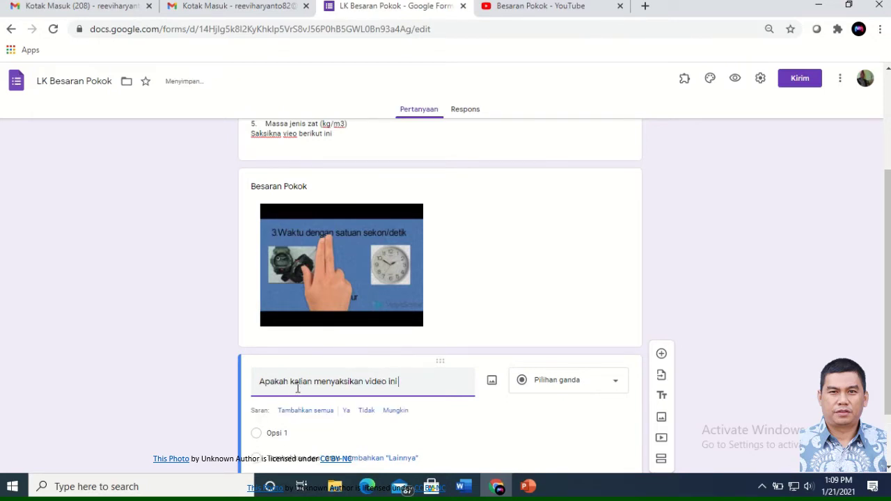
type(" dengan baik? (Jawaba")
key("BackSpace")
type("dengan jujur)")
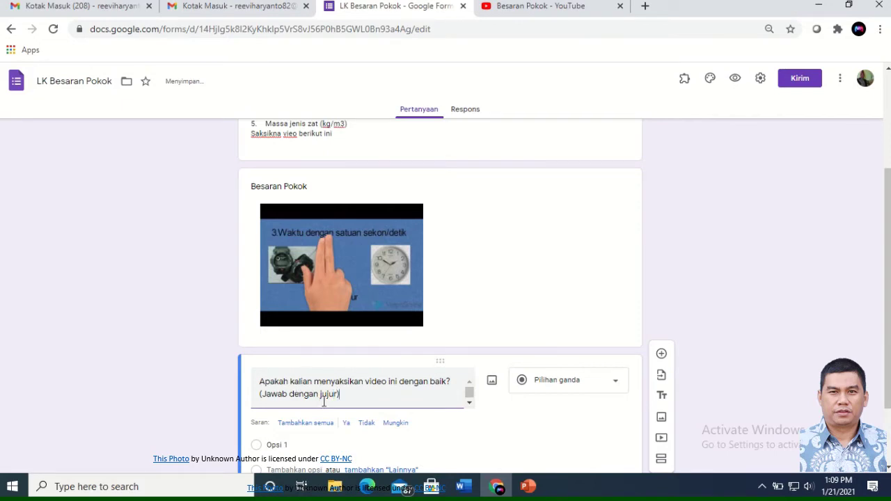
Step: Set the question's first answer option to "Saya menyaksikan video ini hingga selesai"
scroll(292, 440, "down", 1)
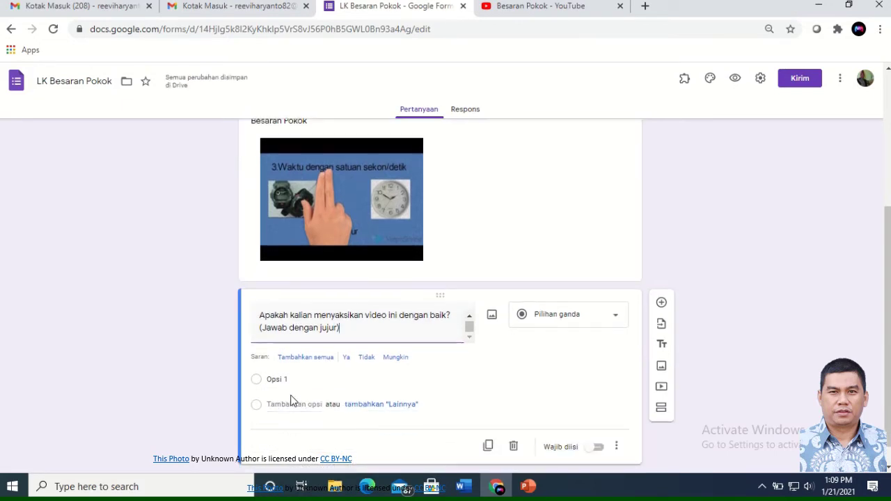
left_click(291, 380)
type("Saya menyaksik")
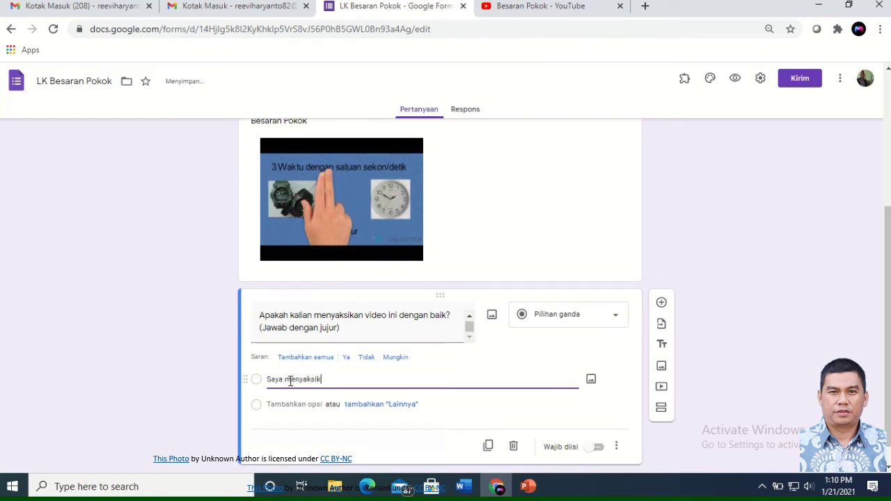
type("an video ini hingga selesai")
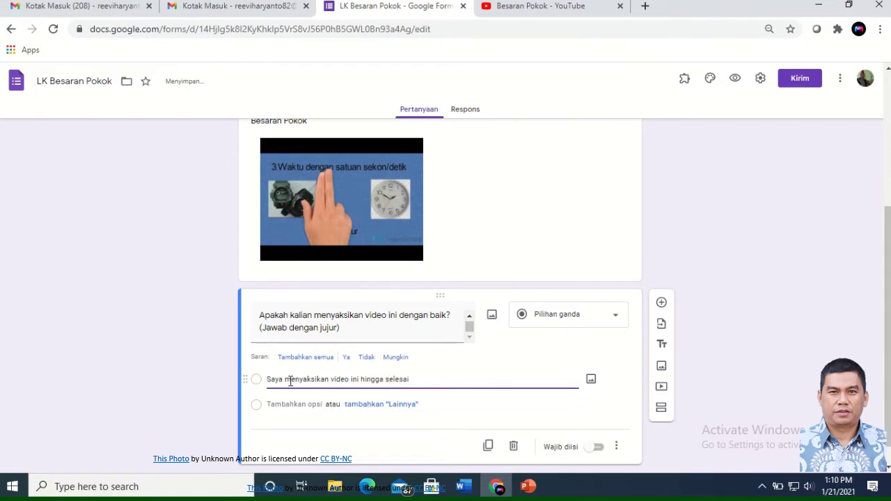
Step: Add "Saya hanya menyaksikan sebagian video ini" as the question's second answer option
left_click(298, 404)
type("Saya hanya menya")
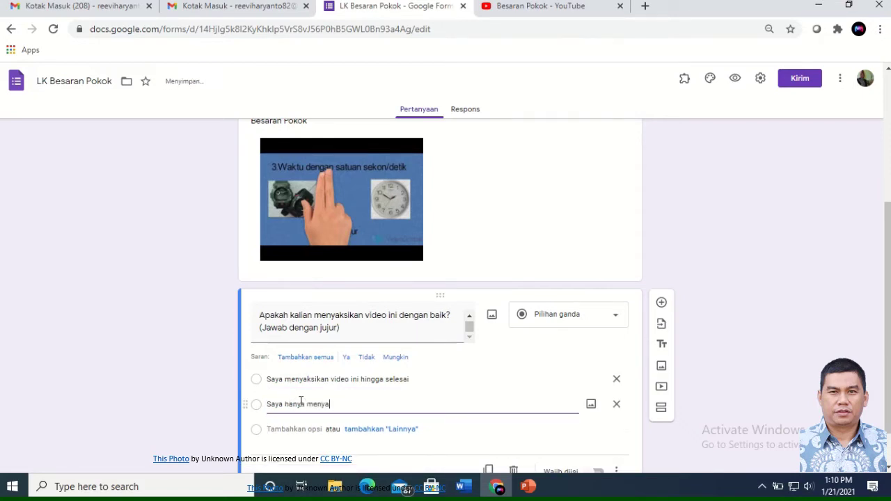
type("ksikan sebagian video ini")
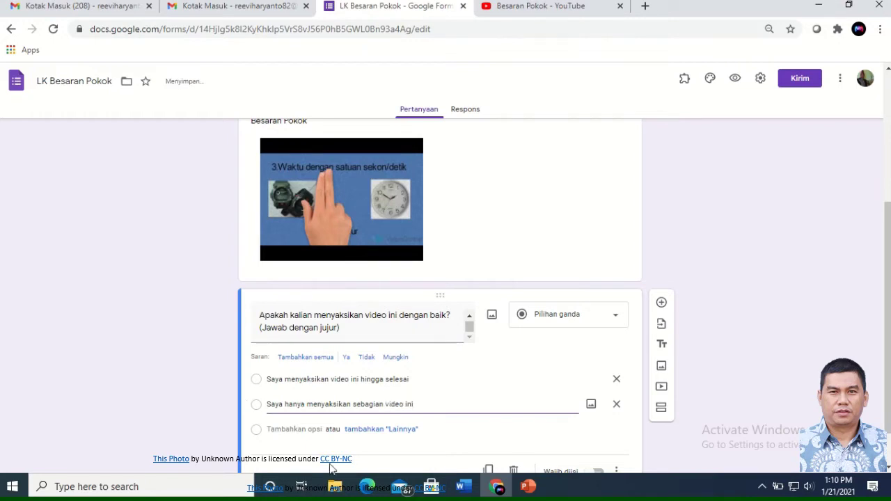
left_click(343, 429)
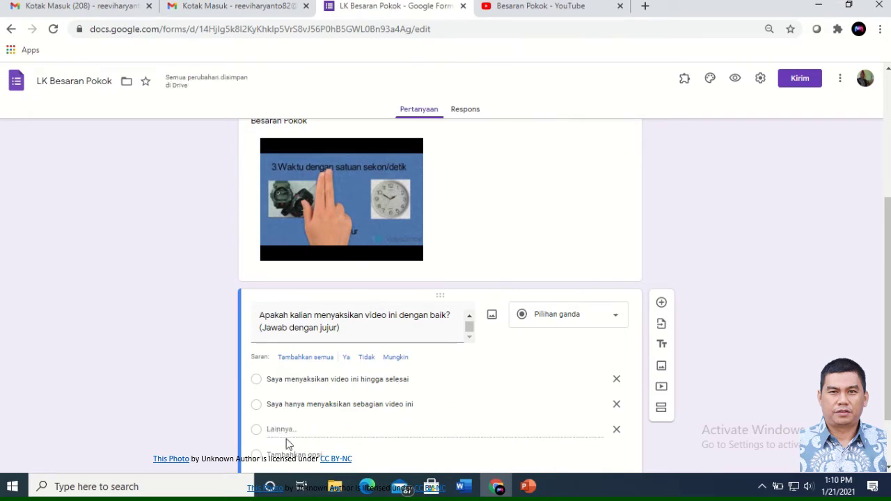
scroll(281, 439, "down", 1)
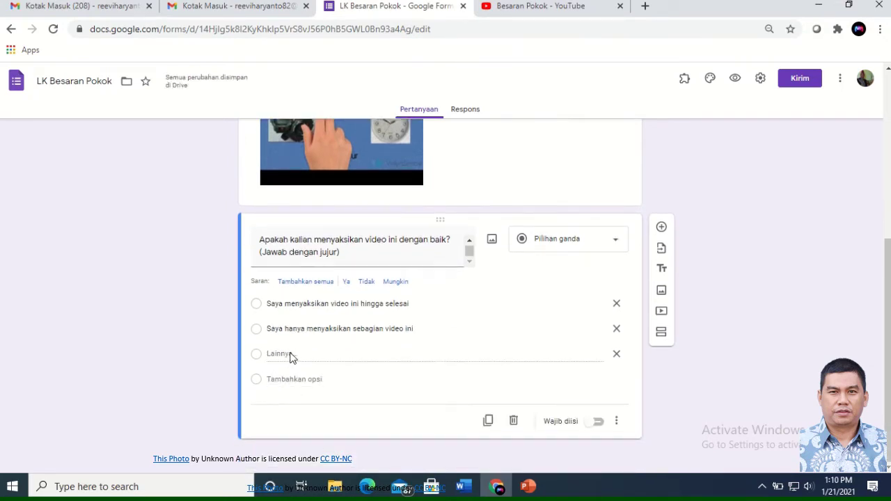
left_click(616, 355)
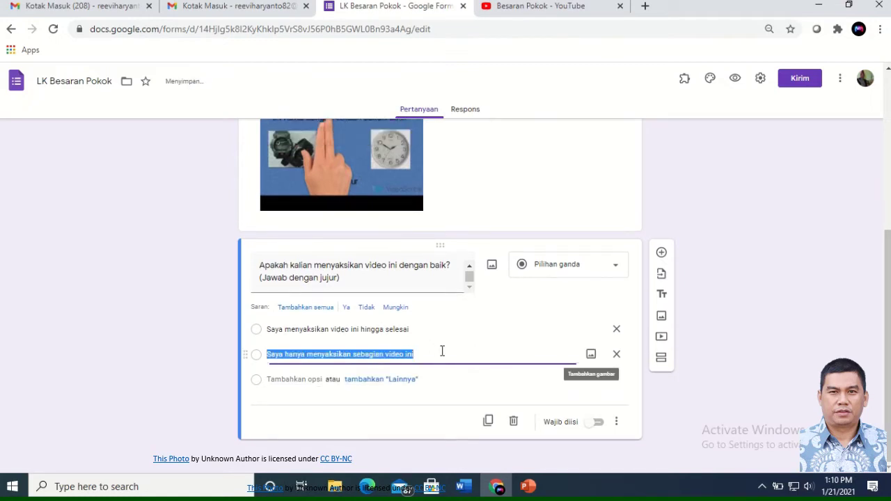
Step: Add "Saya tidak menyaksikan video ini" as the question's third answer option
left_click(299, 380)
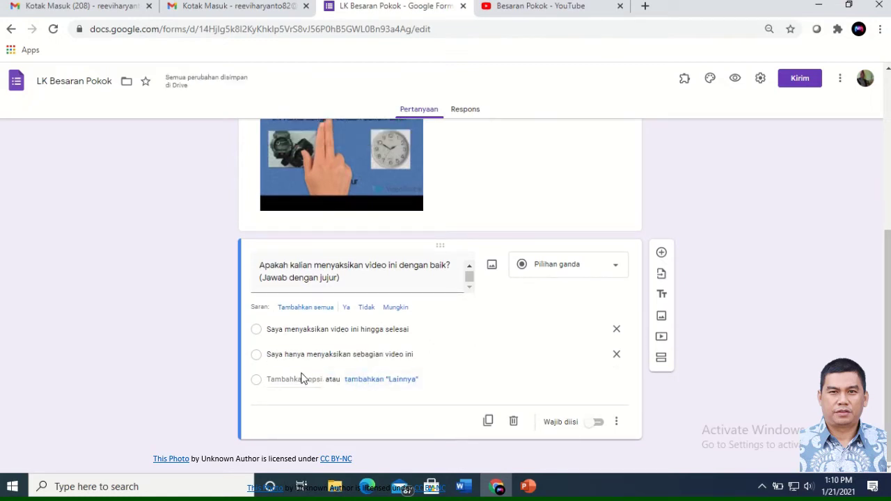
type("Sa")
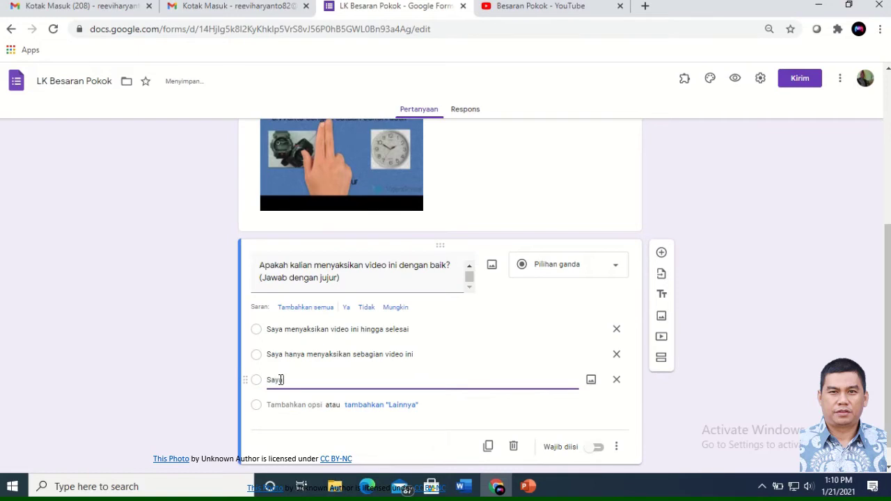
type("ya tidak menyaksika")
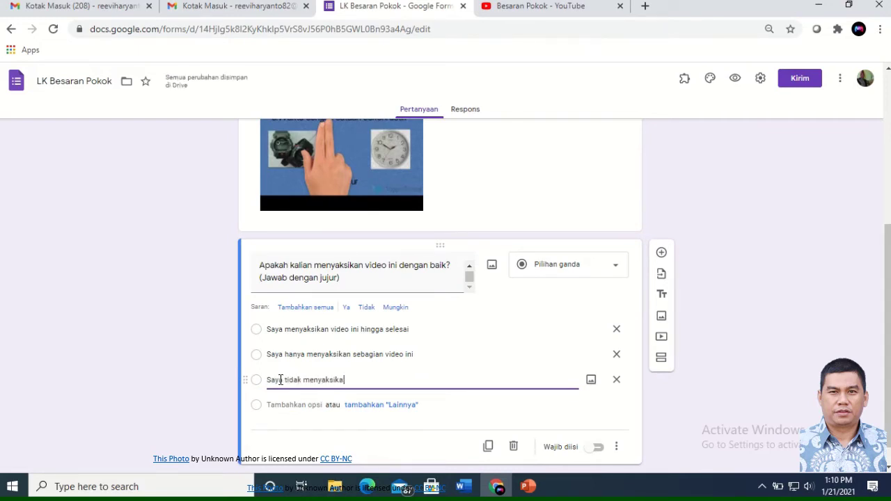
type("n video ini")
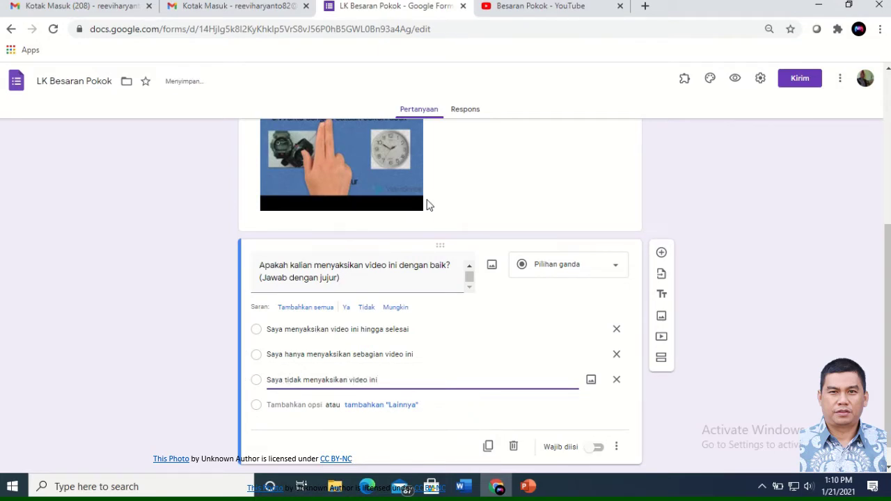
Step: Center the "Besaran Pokok" video horizontally in its card and enlarge it slightly
scroll(430, 218, "up", 2)
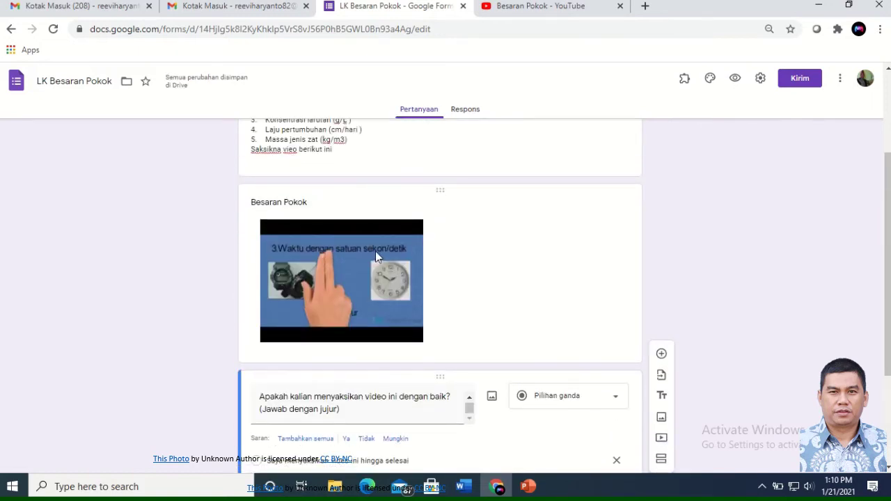
left_click(371, 253)
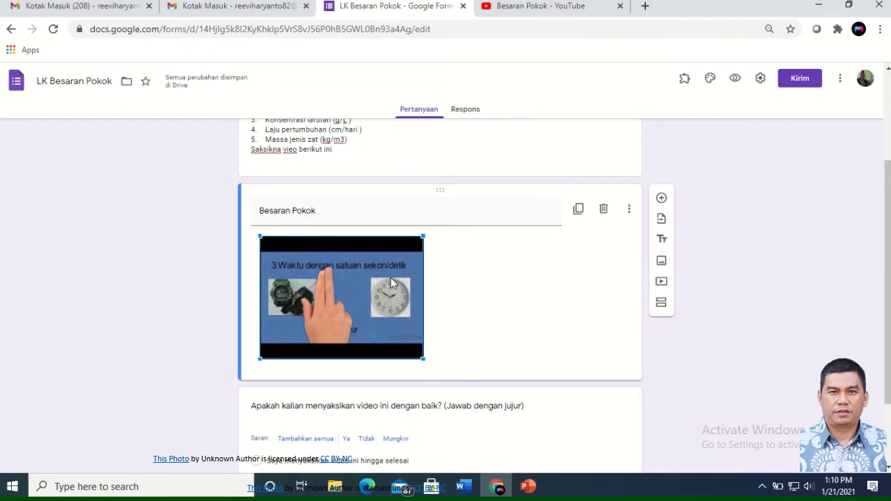
triple_click(322, 214)
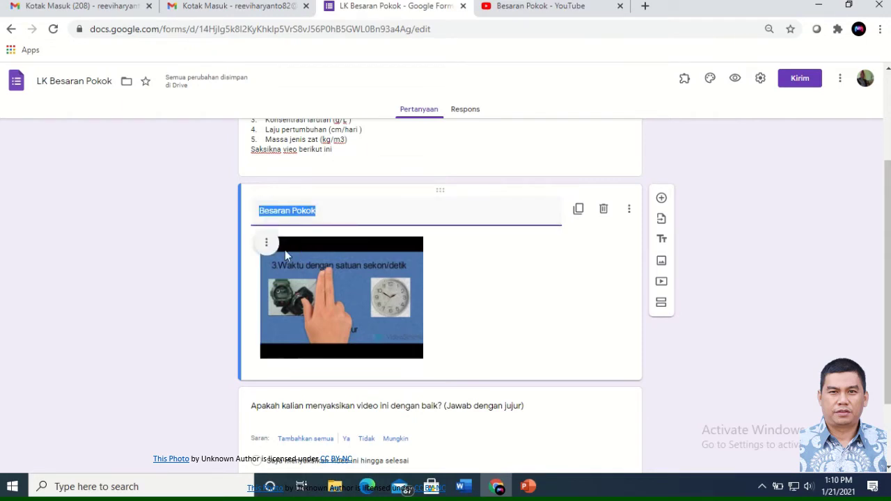
left_click(267, 246)
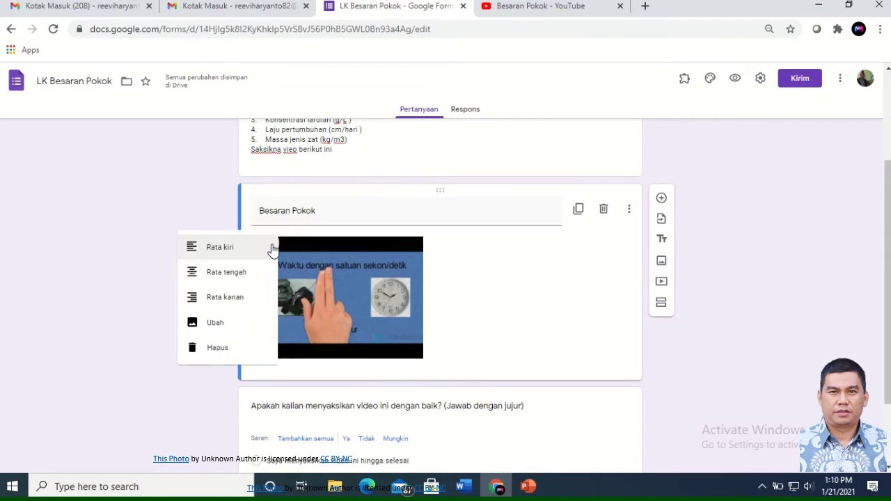
left_click(243, 278)
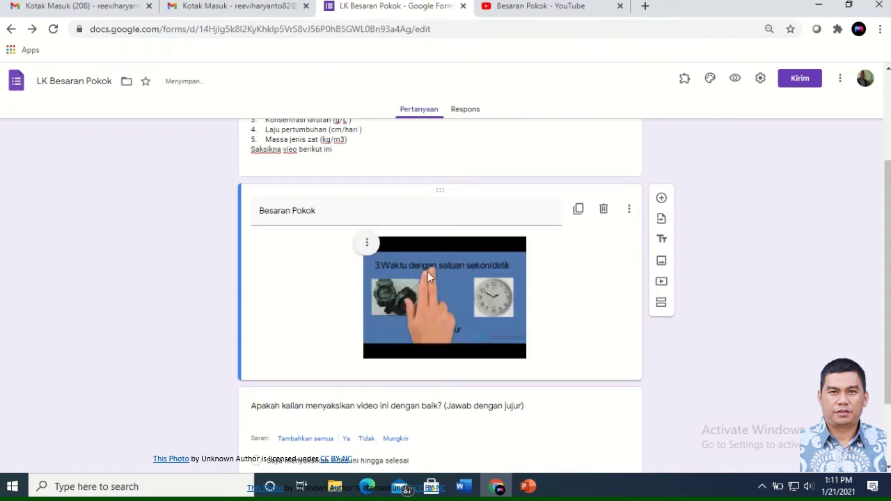
left_click_drag(363, 359, 324, 384)
Step: Add a short-answer question titled "Nama Siswa" below the question about watching the video
scroll(541, 310, "down", 2)
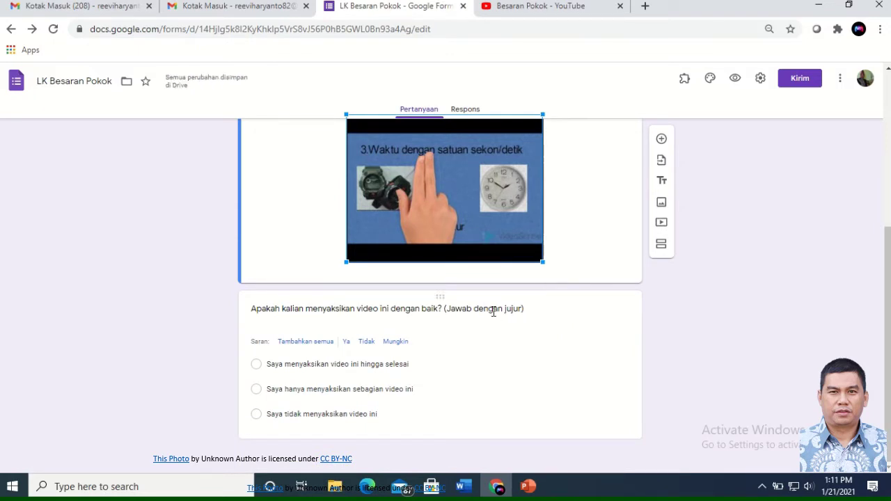
left_click(551, 358)
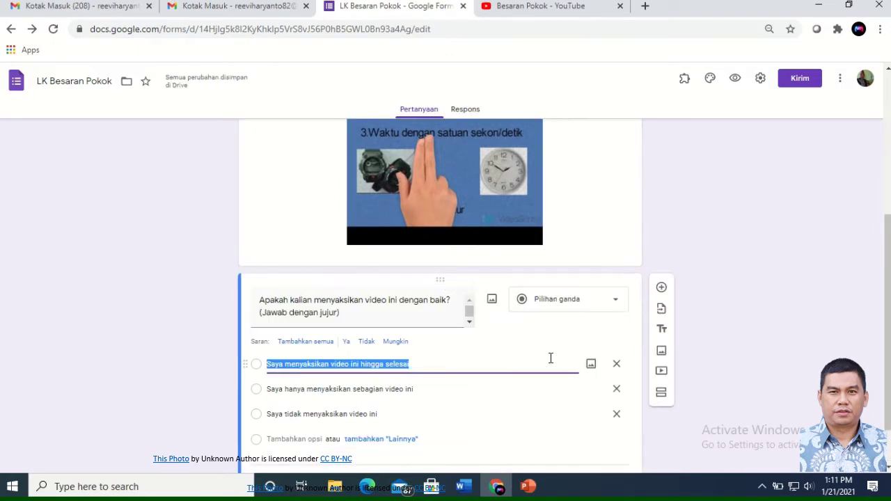
left_click(662, 288)
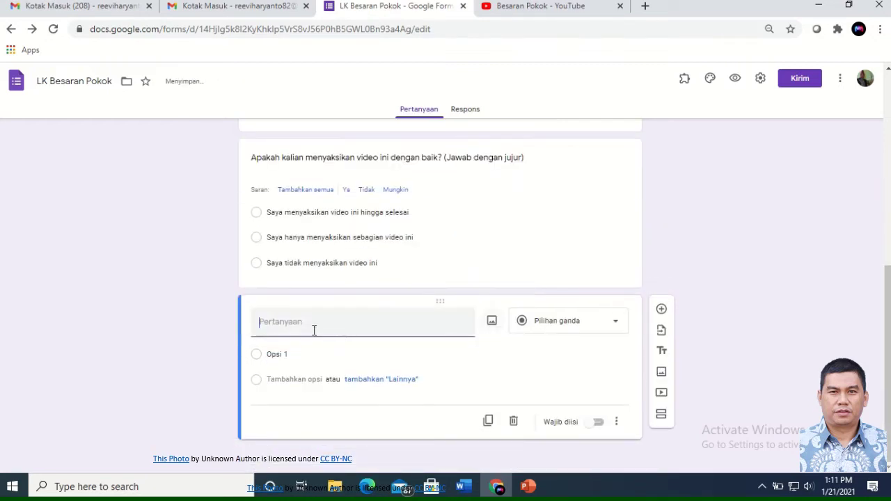
type("Nama Siswa")
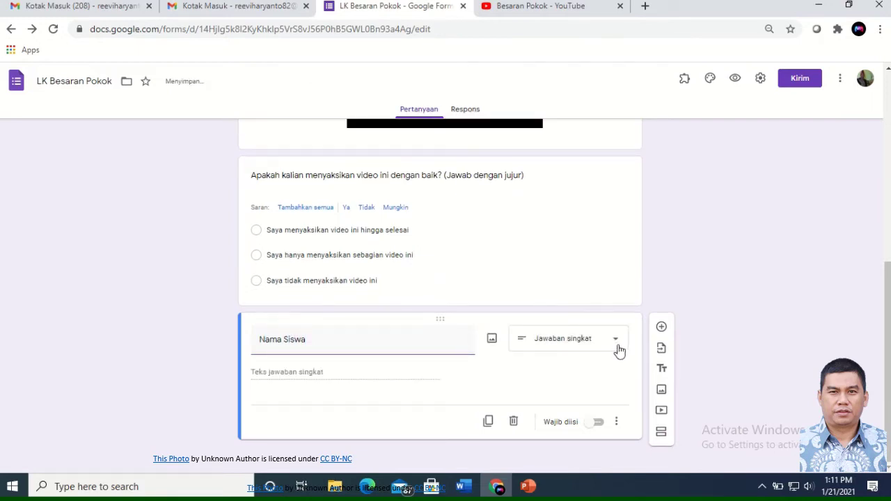
Step: Make both the "Nama Siswa" question and the question about watching the video required
left_click(597, 423)
left_click(513, 231)
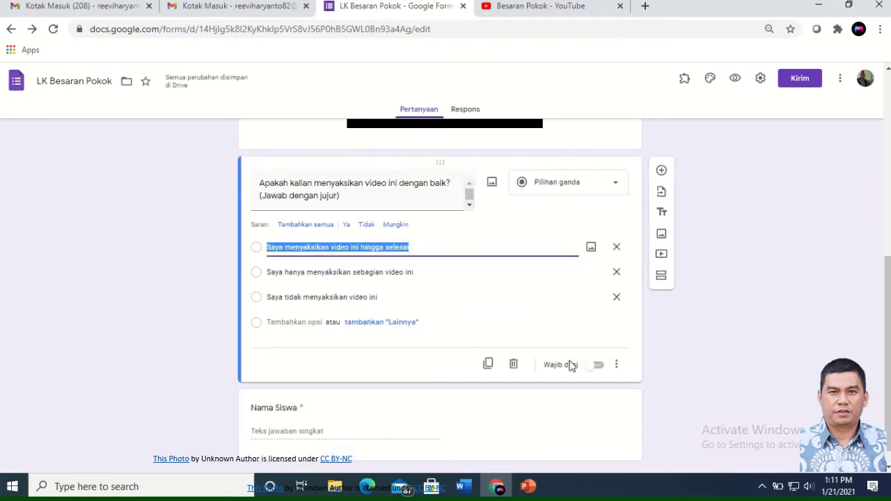
left_click(597, 364)
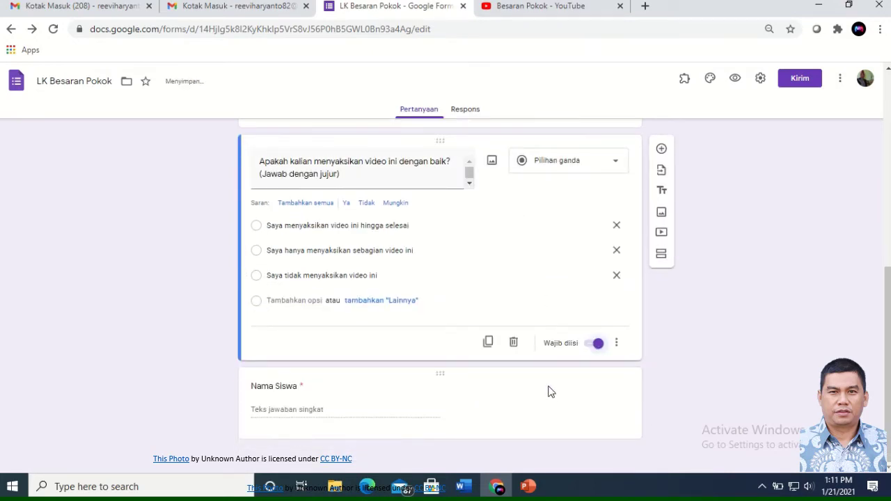
Step: Add a question titled "Kelas" below "Nama Siswa" with the answer options 7A and 7B
left_click(549, 396)
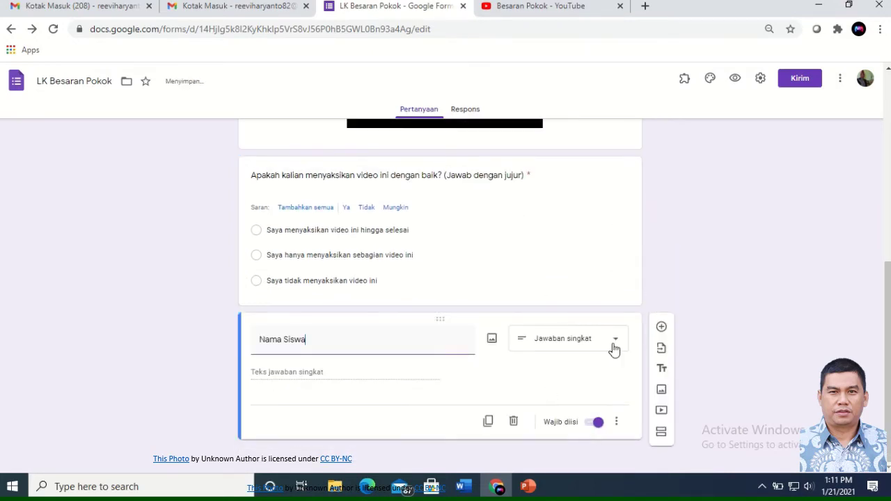
left_click(662, 328)
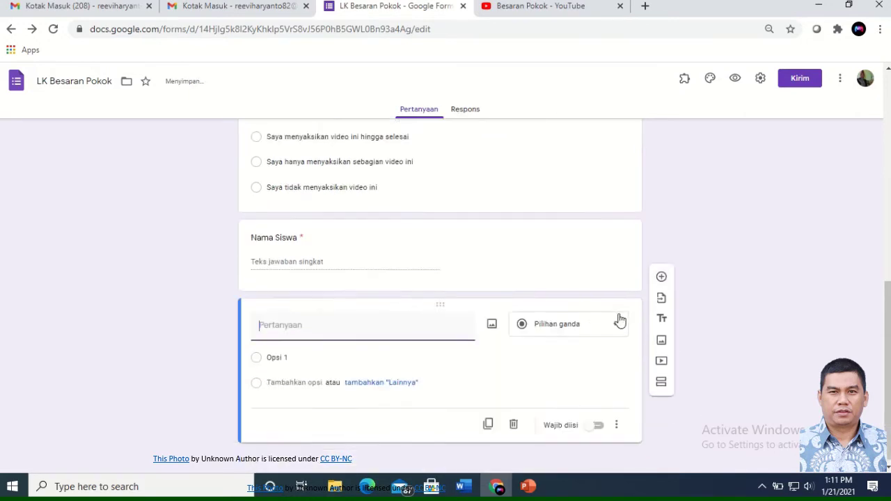
type("Kelas")
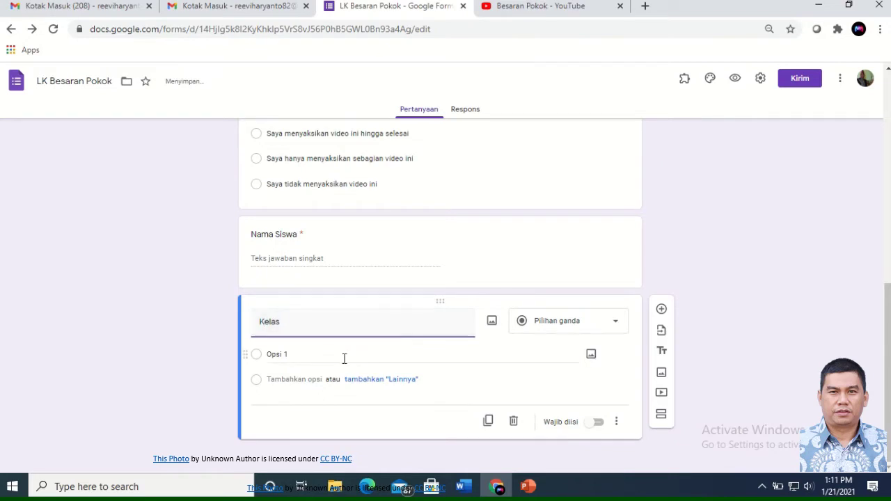
left_click(341, 358)
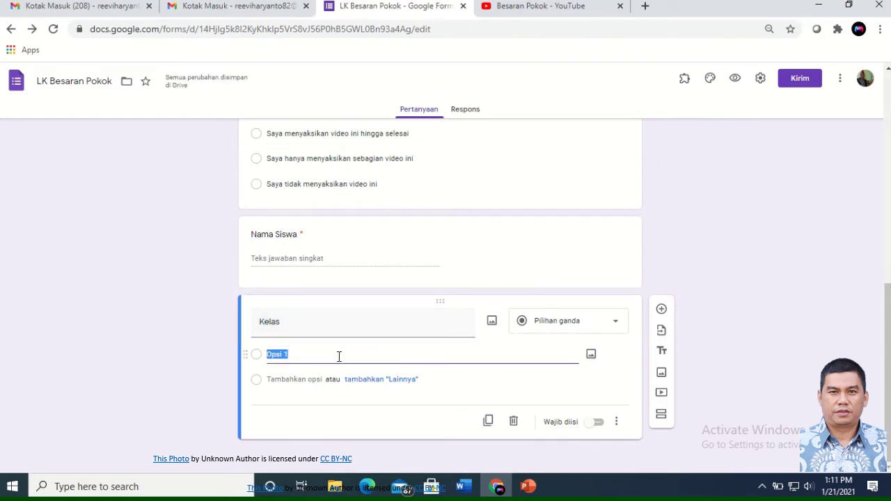
type("4")
key("BackSpace")
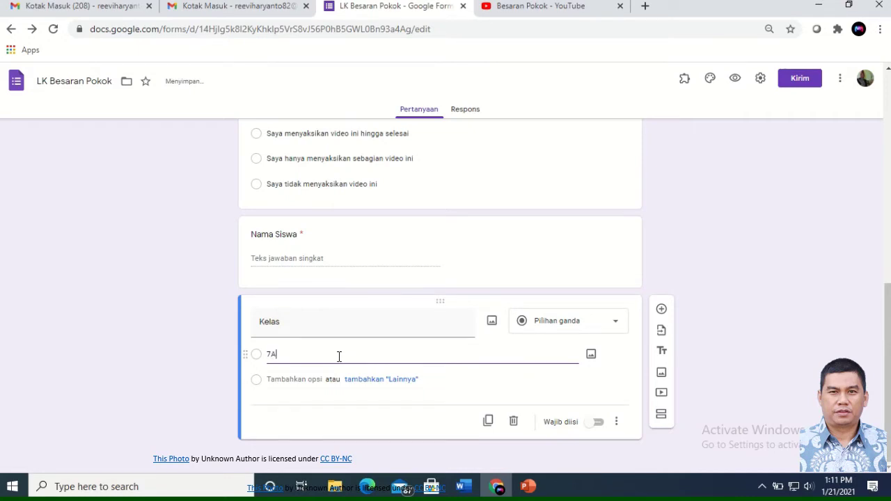
left_click(309, 378)
type("7B")
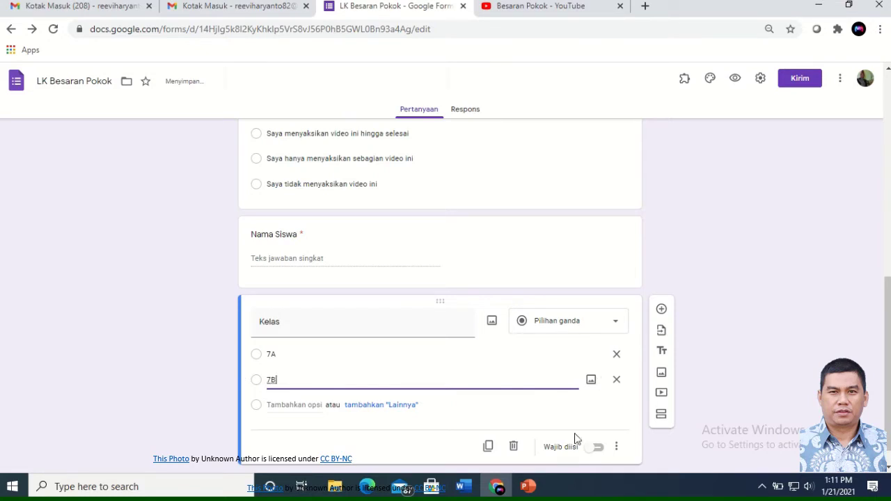
Step: Make the "Kelas" question required and change its type to Drop-down
left_click(597, 447)
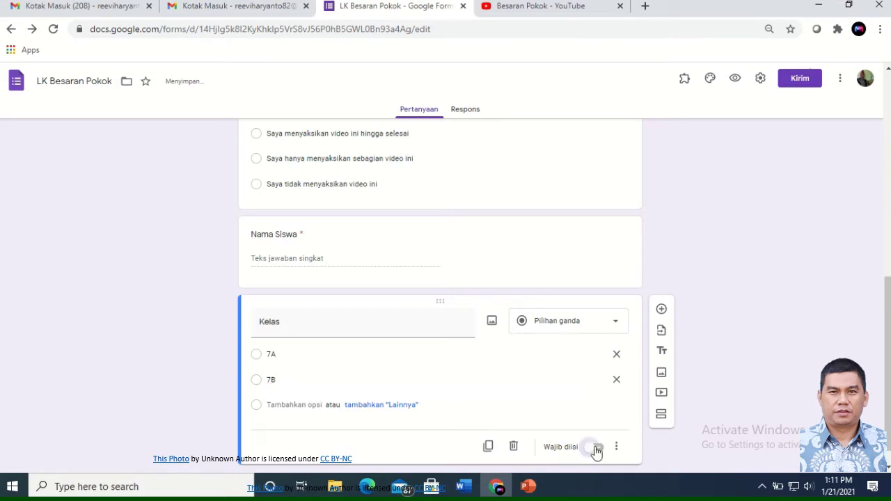
left_click(615, 324)
left_click(569, 270)
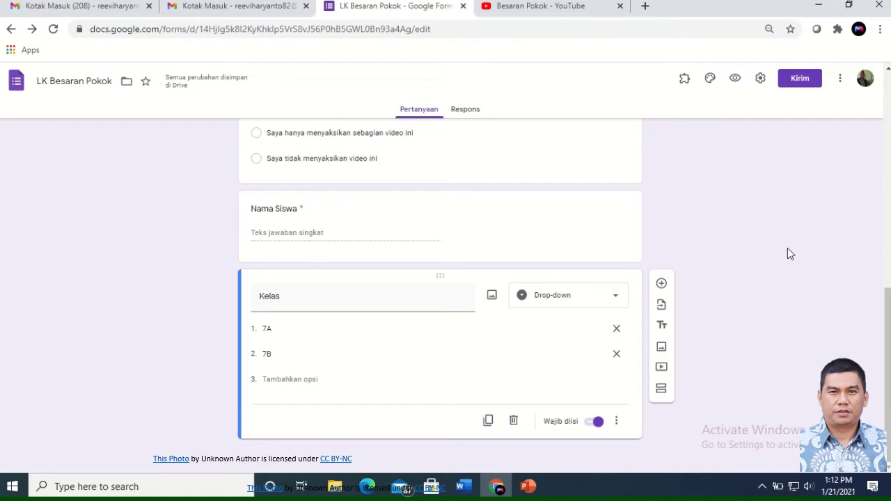
Step: Add a blank question below "Kelas" and copy "Apakah yang besaran Pokok?" from the Word document "LK IPA Kelas VII Minggu ke 2"
left_click(662, 285)
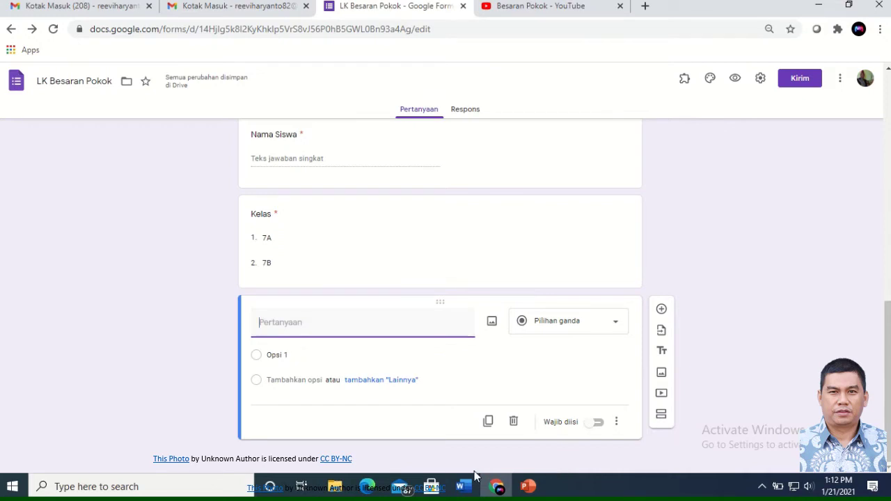
mouse_move(466, 491)
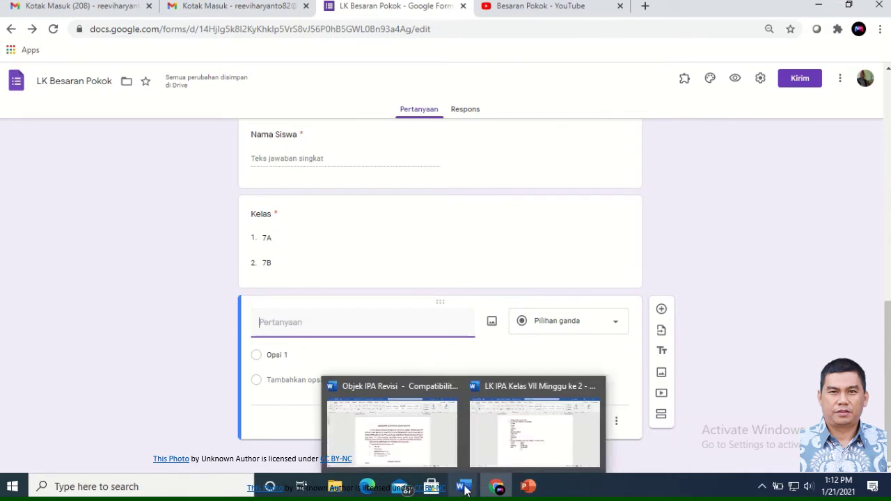
left_click(534, 426)
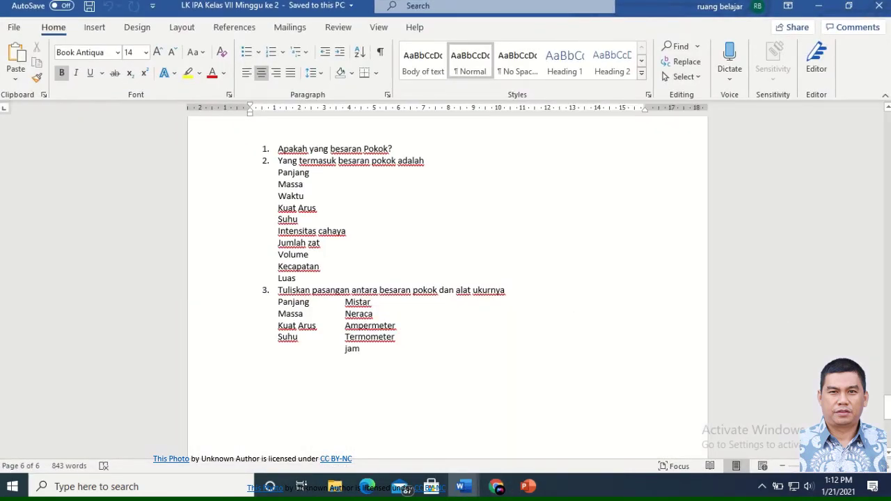
left_click_drag(323, 144, 402, 154)
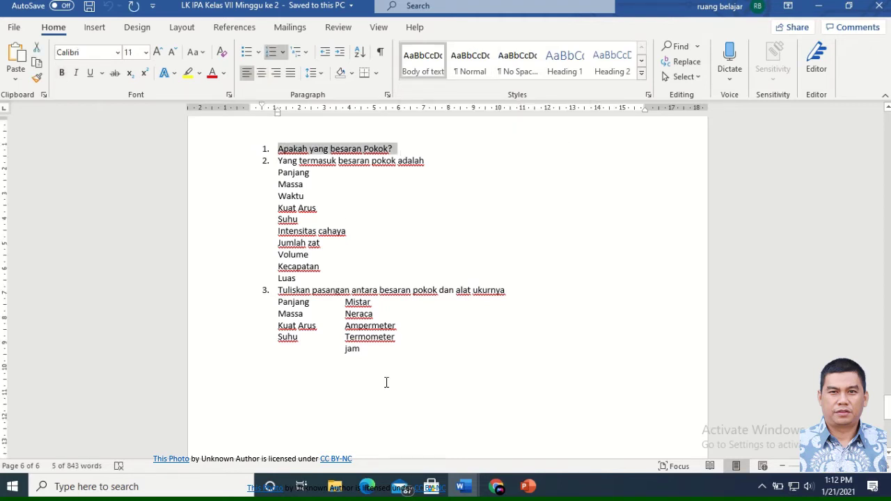
Step: Back in the form, paste the copied text into the blank question and edit its title to "Apakah yang dimaksud besaran Pokok?" without the list number
left_click(497, 487)
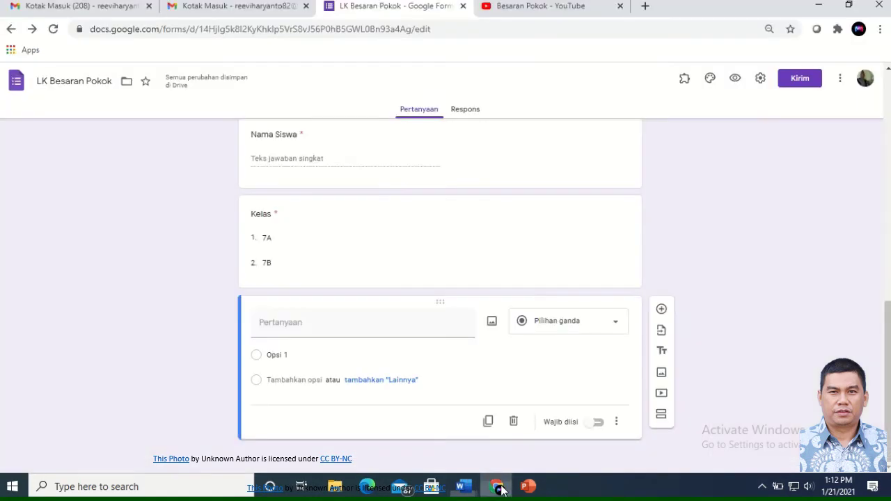
type("1. Apakah yang besaran Pokok?")
key("BackSpace")
key("BackSpace")
key("BackSpace")
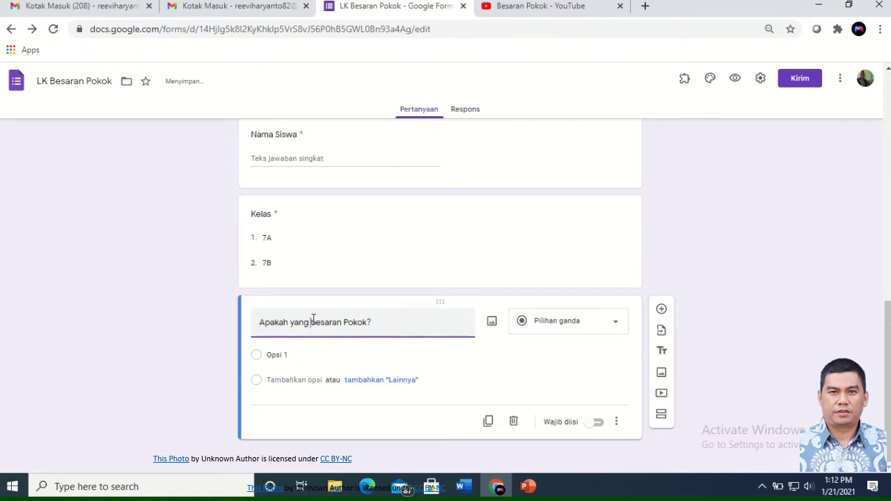
type("di a")
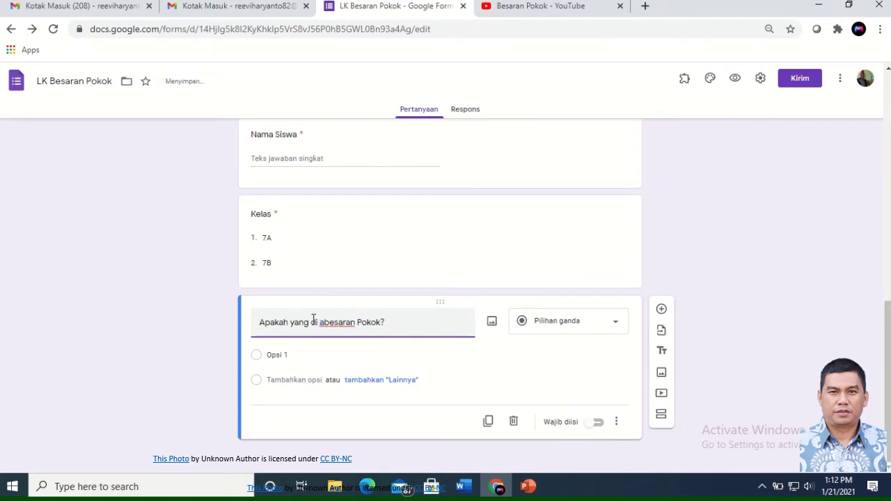
key("BackSpace")
type("maksud")
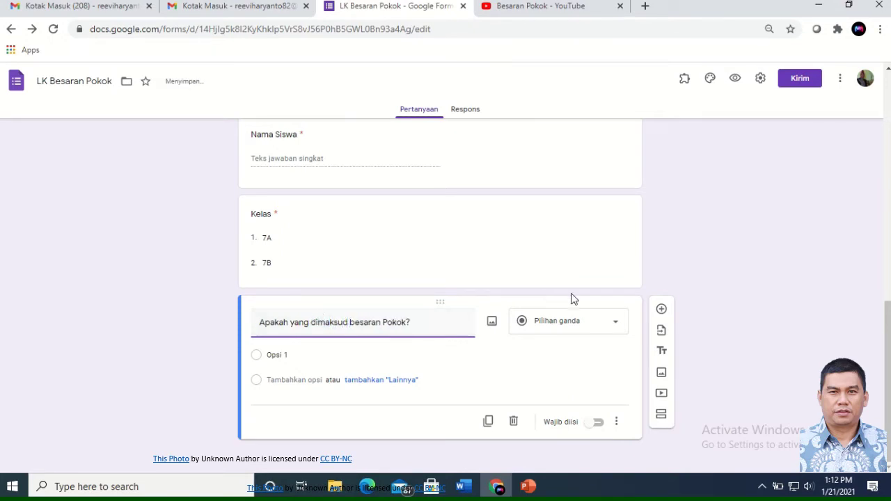
Step: Change the "Apakah yang dimaksud besaran Pokok?" question's type to Paragraf and make it required
left_click(610, 326)
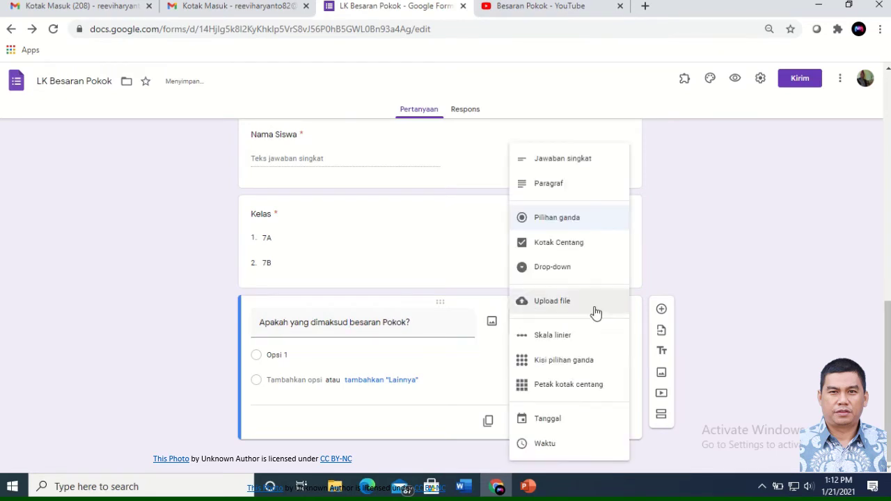
left_click(553, 183)
left_click(597, 422)
Step: Add a new question titled "Yang termasuk besaran pokok adalah", copying the text from the Word document "LK IPA Kelas VII Minggu ke 2" without its list number
left_click(662, 328)
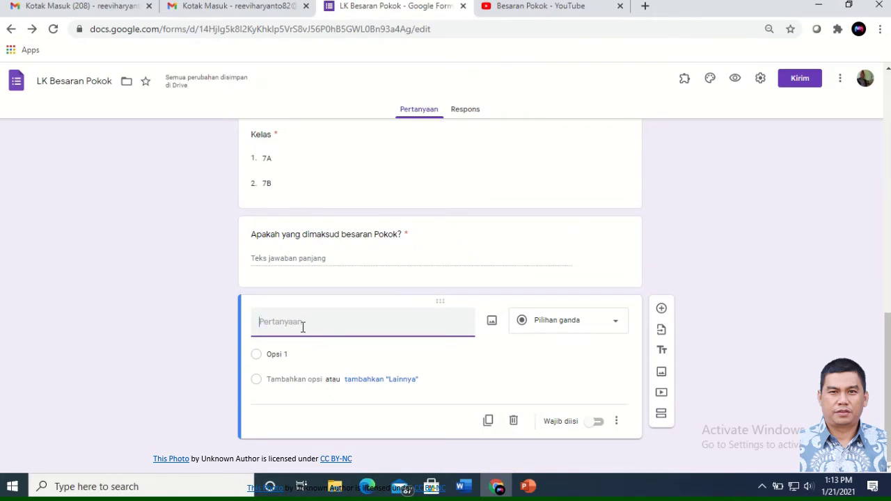
left_click(466, 488)
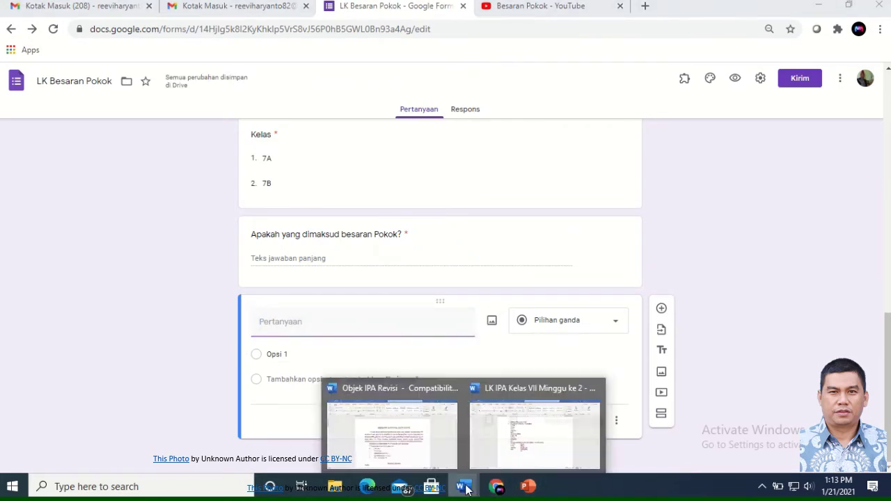
left_click(529, 449)
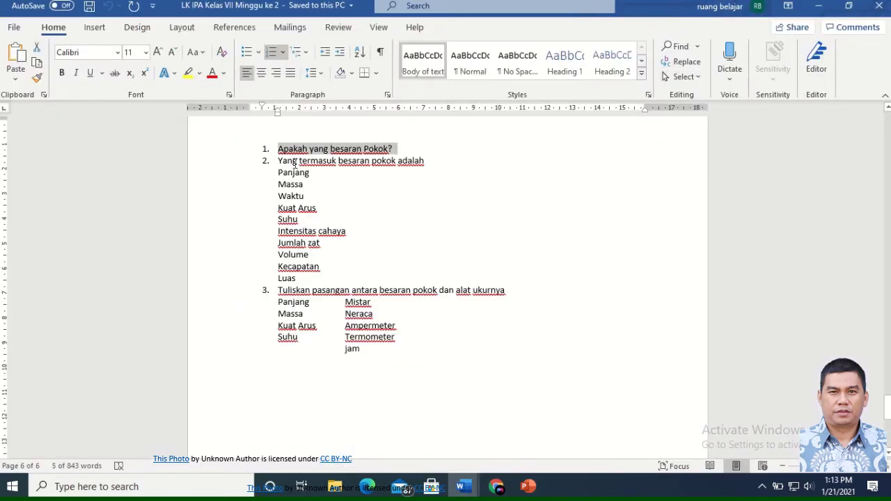
left_click_drag(277, 160, 430, 166)
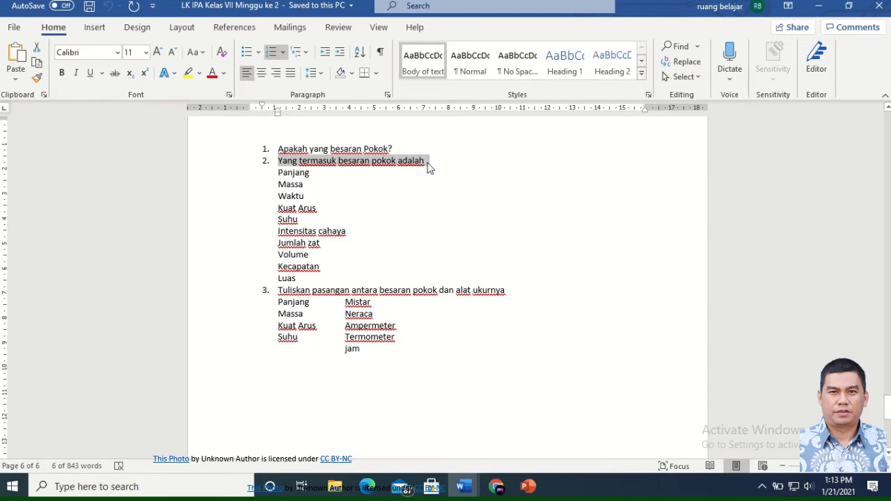
left_click(497, 487)
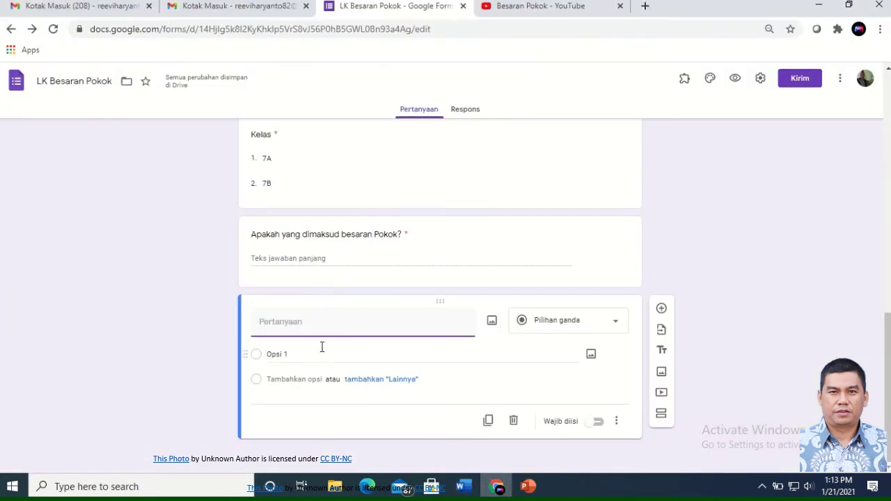
type("2. Yang termasuk besaran pokok adalah")
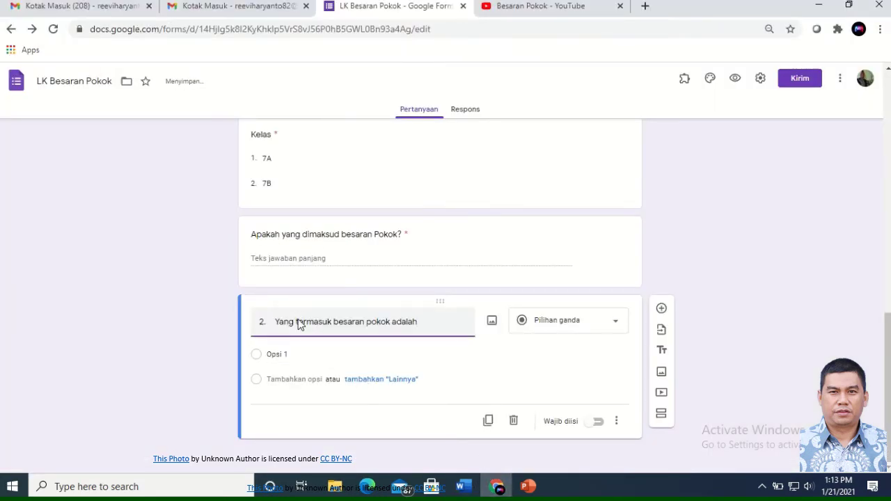
left_click(273, 323)
key("BackSpace")
key("BackSpace")
key("BackSpace")
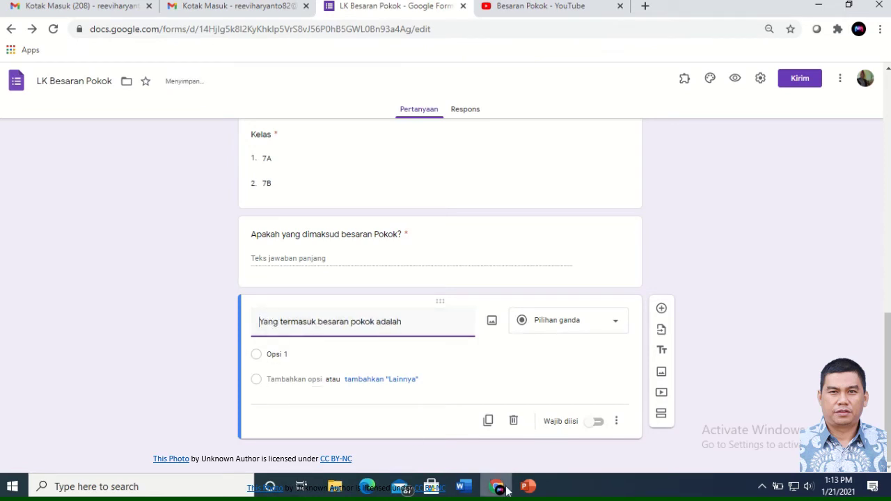
Step: Copy the items from Panjang to Luas under question 2 in the Word document and paste them as the new question's answer options
left_click(464, 487)
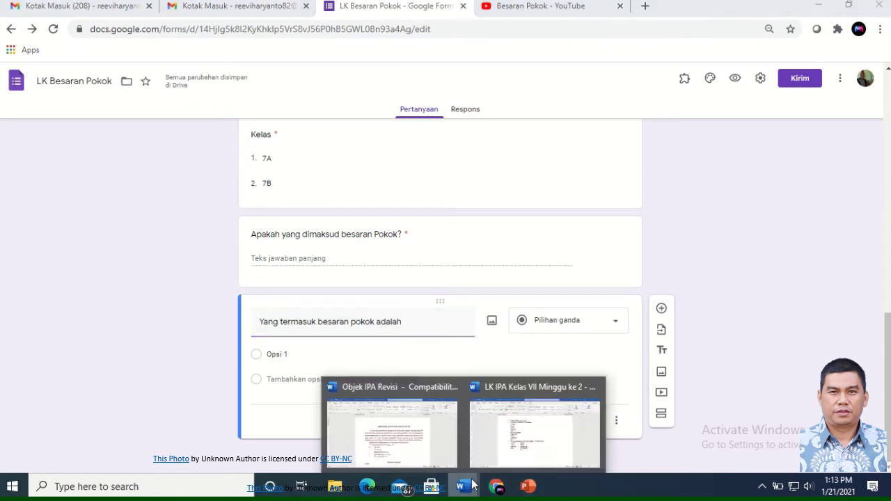
left_click(507, 417)
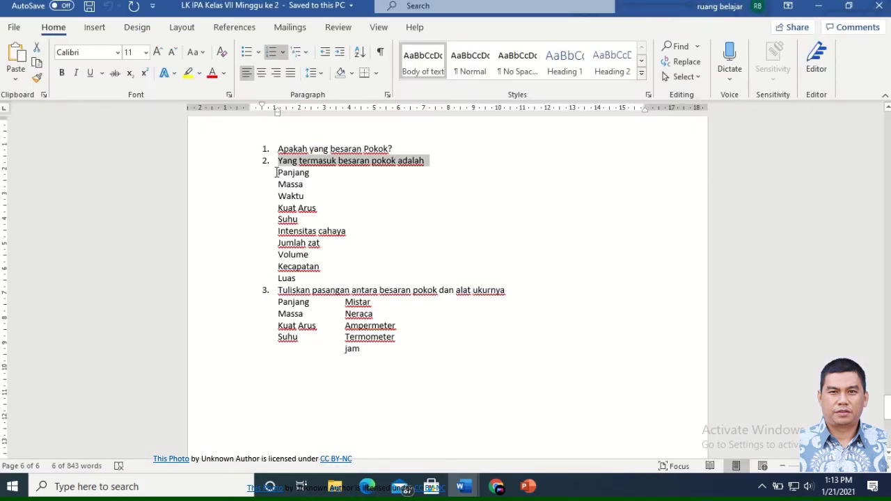
left_click_drag(279, 174, 332, 279)
key("ctrl+c")
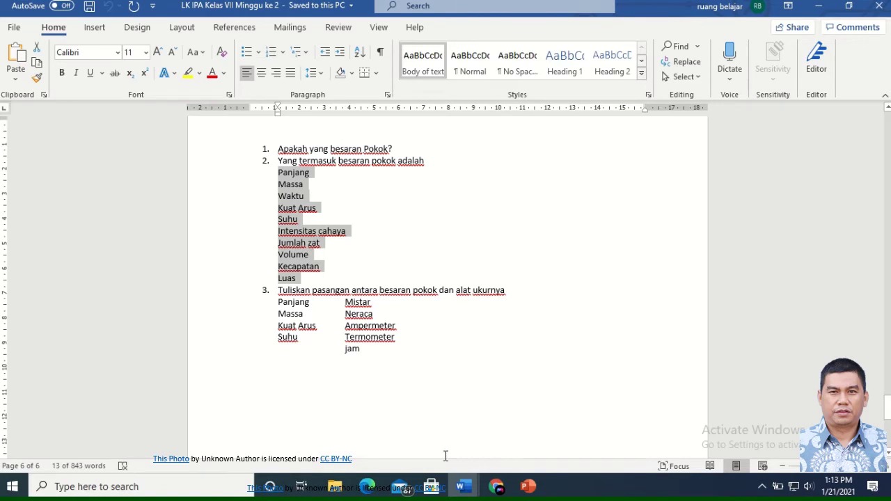
left_click(498, 488)
left_click(294, 356)
key("ctrl+v")
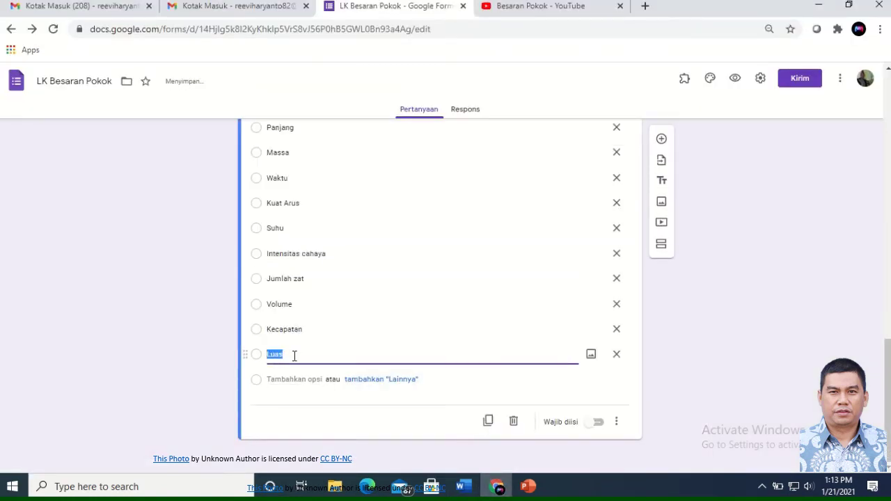
Step: Change the "Yang termasuk besaran pokok adalah" question's type to Kotak Centang and make it required
scroll(404, 317, "up", 3)
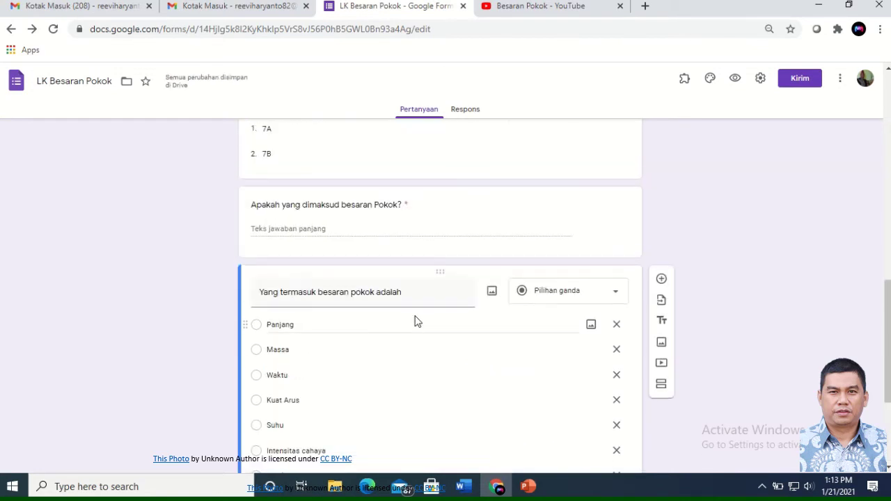
left_click(615, 295)
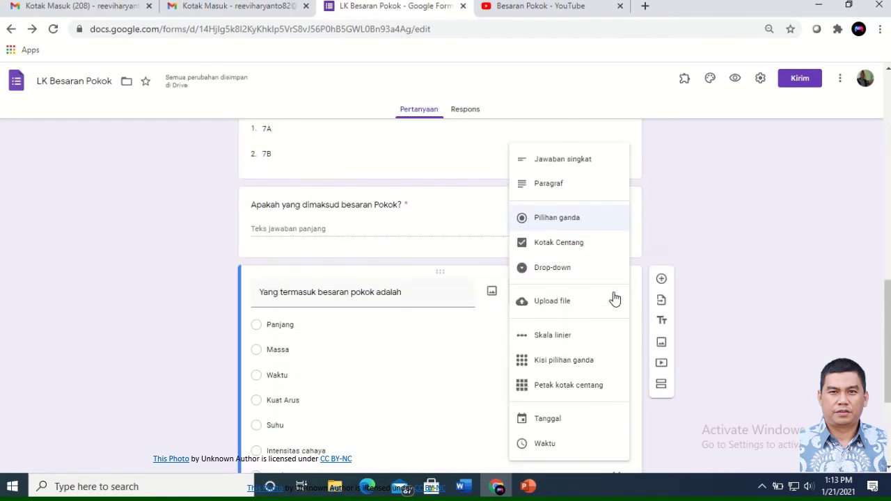
left_click(585, 245)
scroll(333, 386, "down", 1)
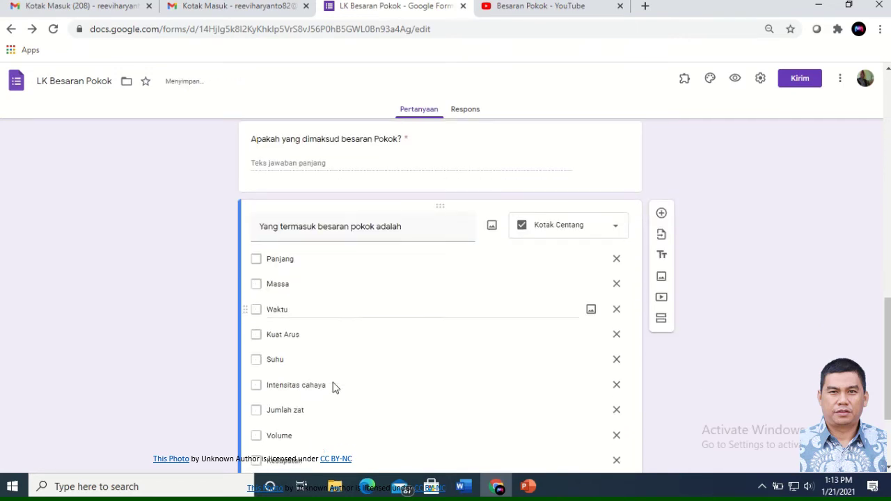
scroll(351, 392, "down", 2)
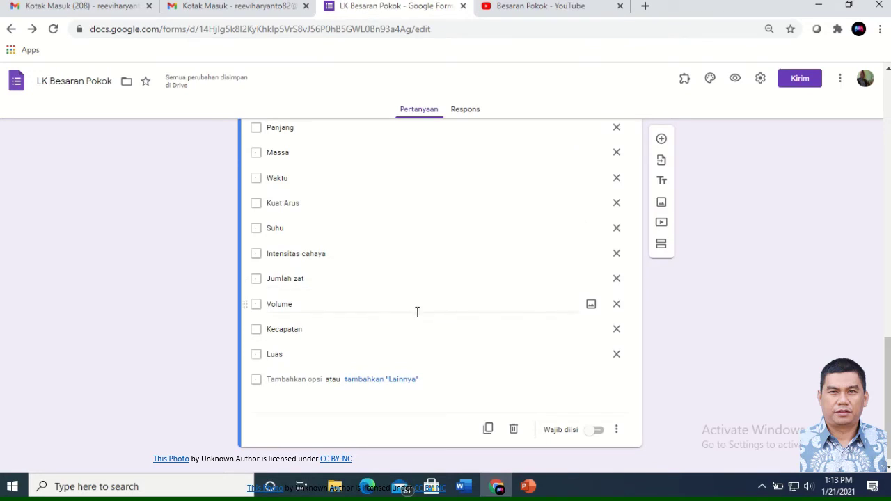
left_click(598, 430)
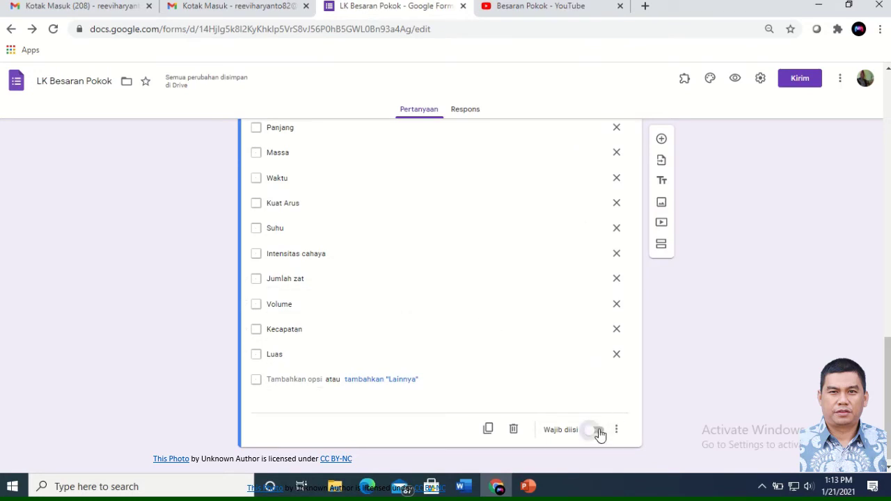
Step: Add a Kisi pilihan ganda question titled "Tuliskan pasangan antara besaran pokok dan alat ukurnya", copied from the Word document without its list number
scroll(518, 316, "up", 2)
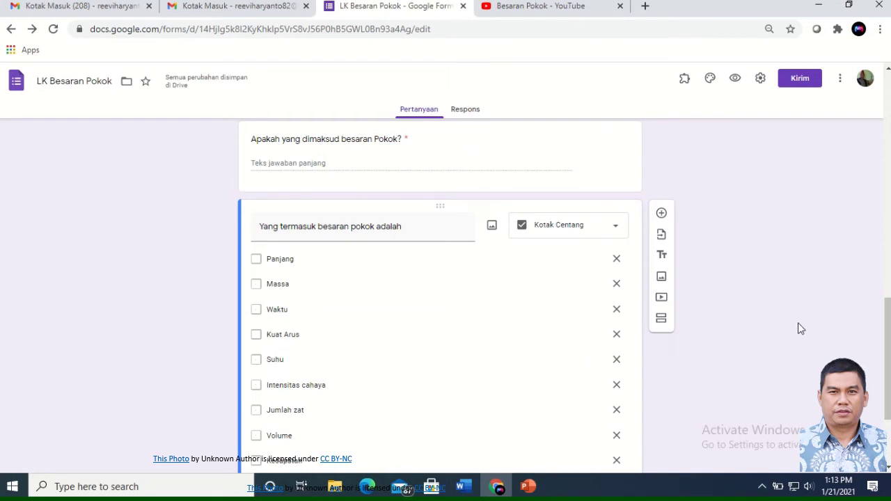
left_click(662, 215)
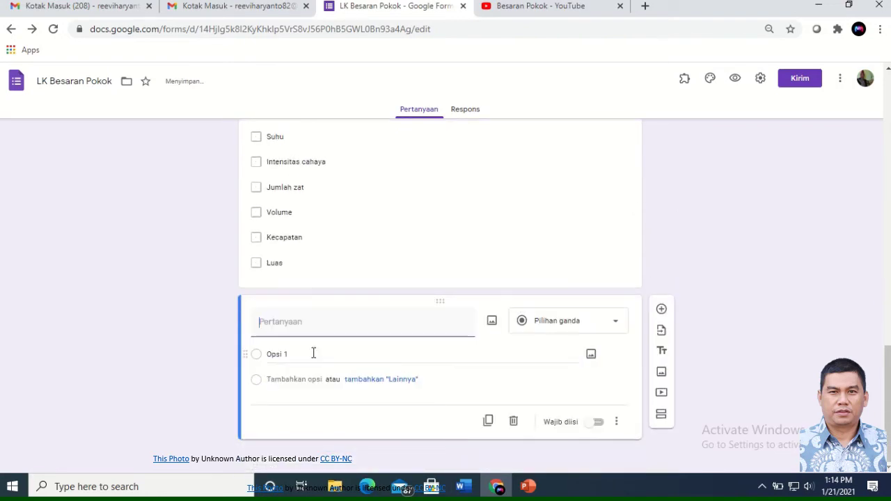
mouse_move(464, 487)
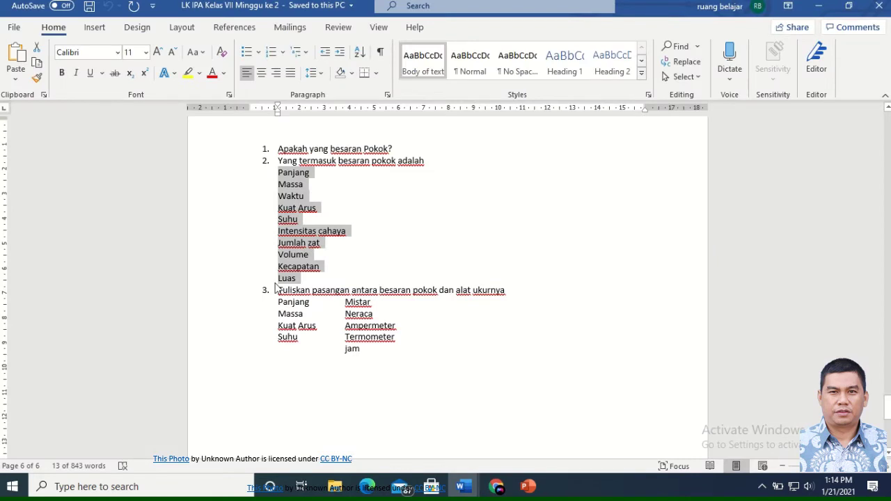
left_click_drag(280, 288, 519, 291)
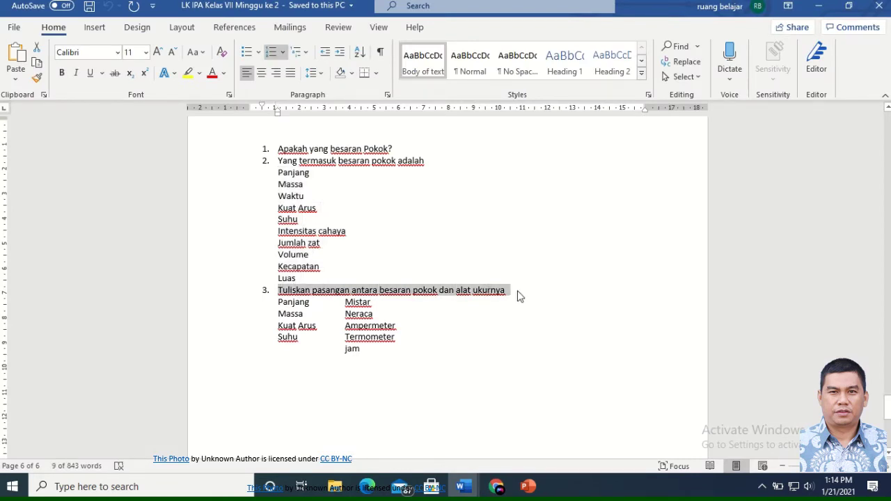
left_click(497, 487)
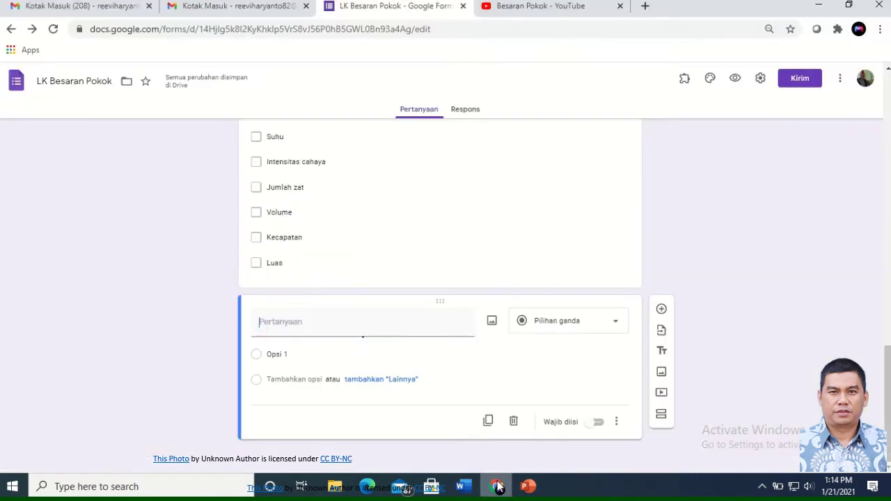
left_click(306, 325)
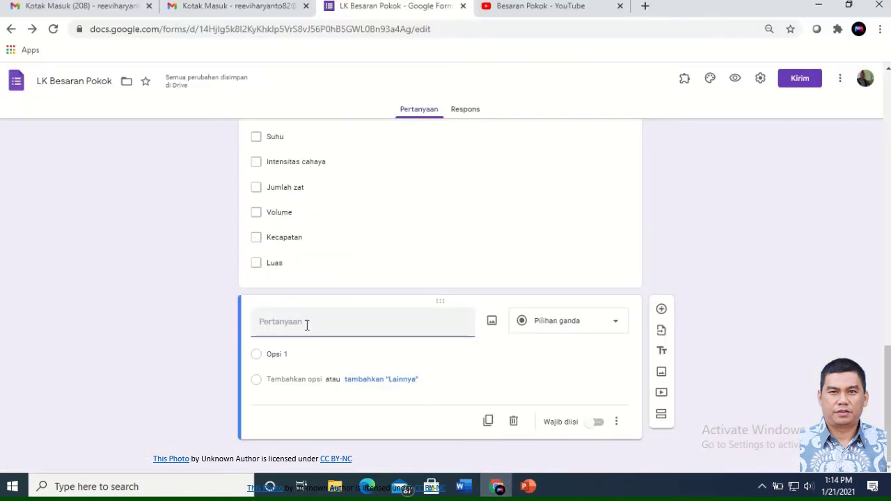
type("3.\tTuliskan pasangan antara besaran pokok dan alat ukurnya")
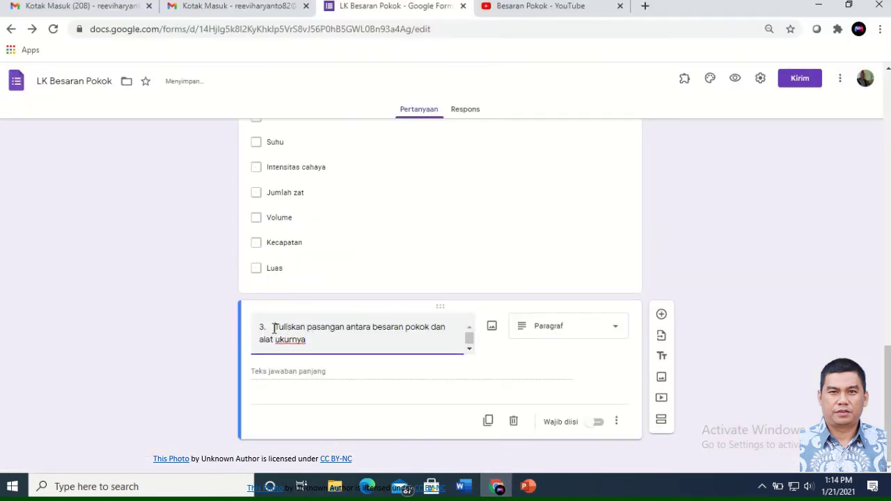
left_click(274, 328)
key("BackSpace")
key("BackSpace")
key("BackSpace")
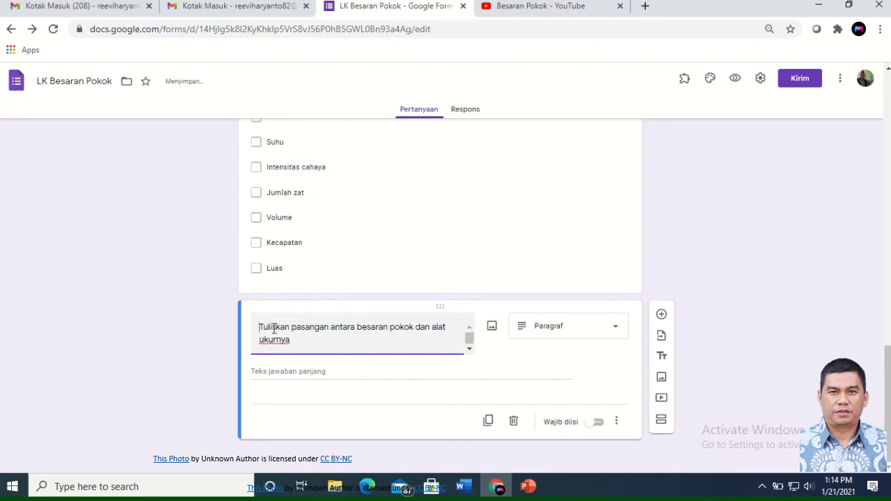
left_click(613, 331)
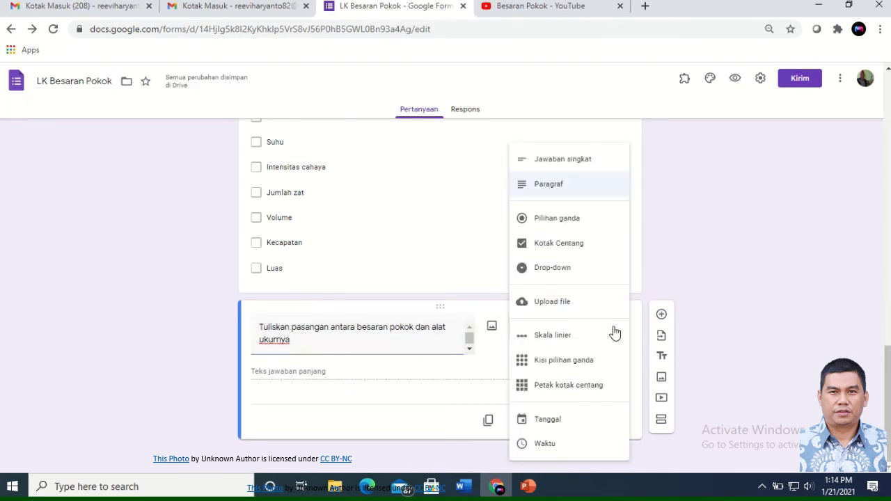
left_click(594, 362)
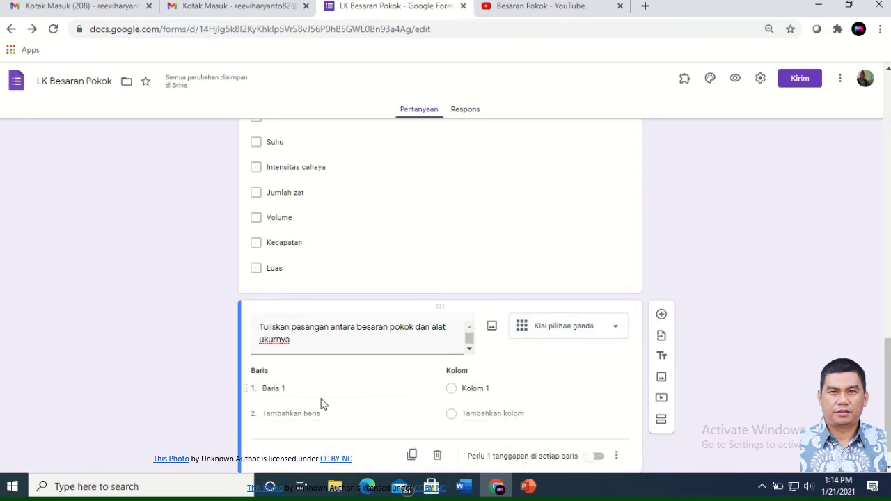
Step: Check the pairs under question 3 in the Word document and fill the grid question's rows with Panjang, Kuat Arus, Suhu and Waktu
left_click(464, 487)
left_click(524, 449)
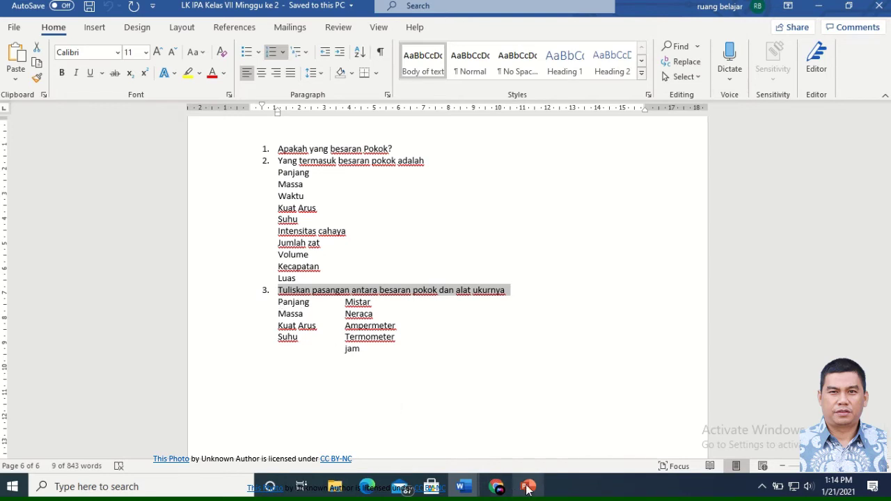
left_click(464, 487)
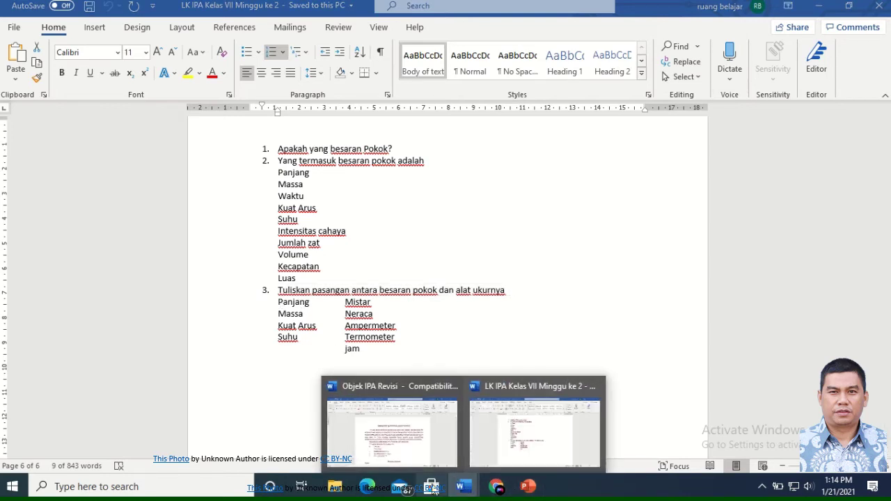
left_click(493, 489)
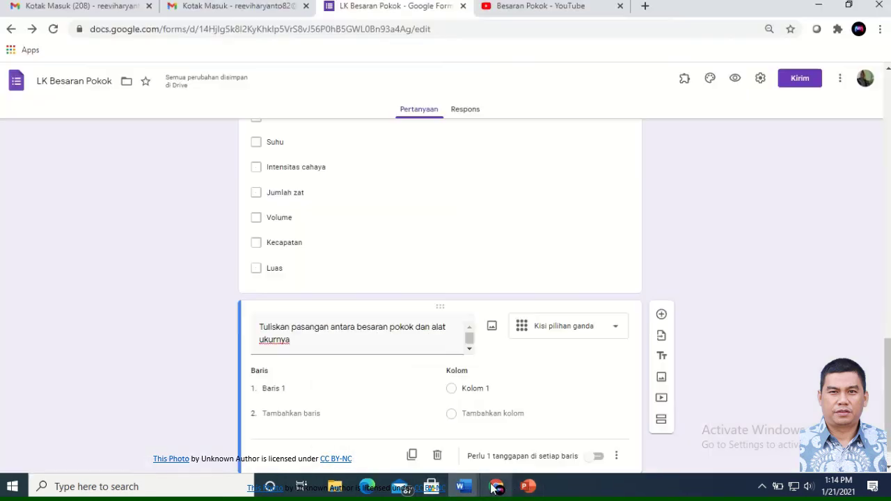
left_click(298, 386)
type("Pan")
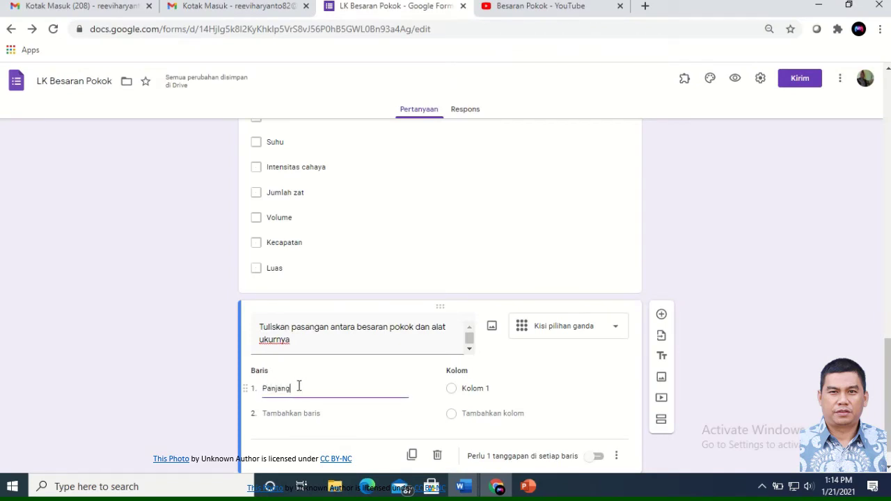
left_click(305, 413)
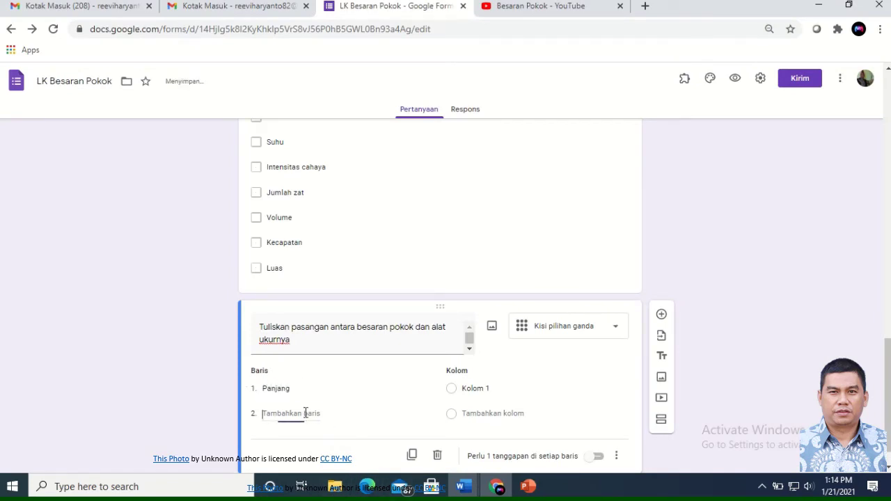
type("Kuat Arus")
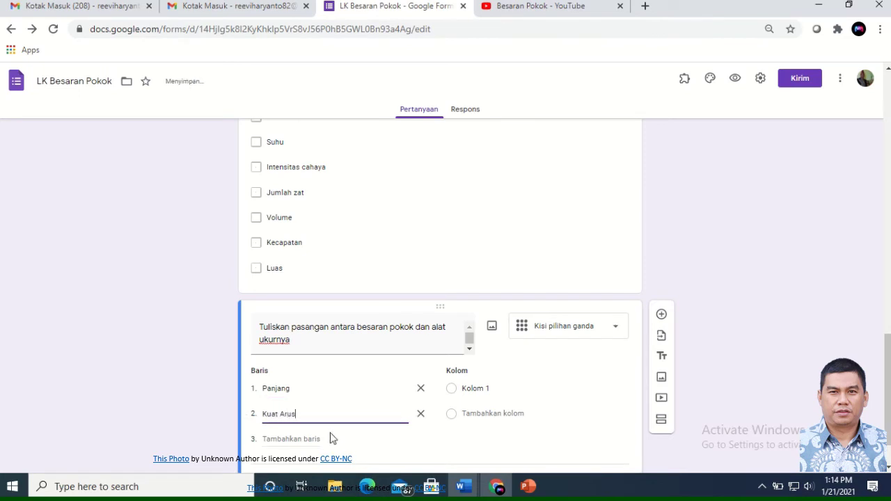
left_click(317, 440)
type("S")
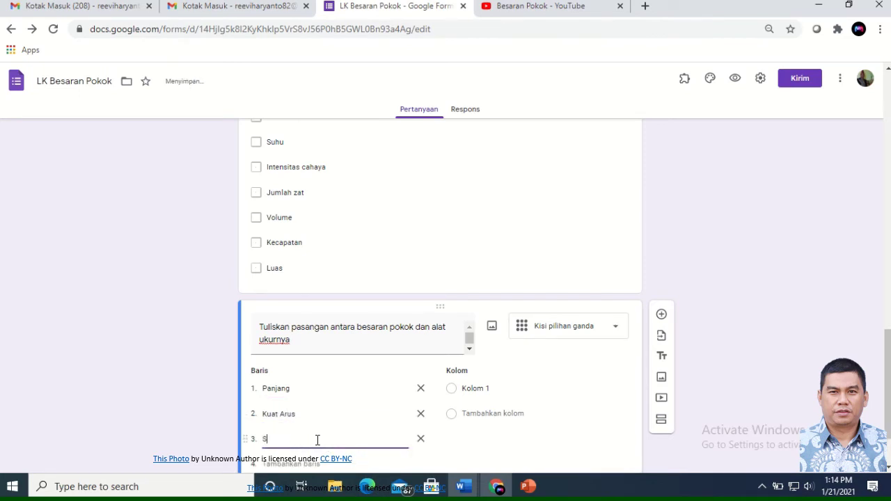
type("uhu")
scroll(317, 440, "down", 1)
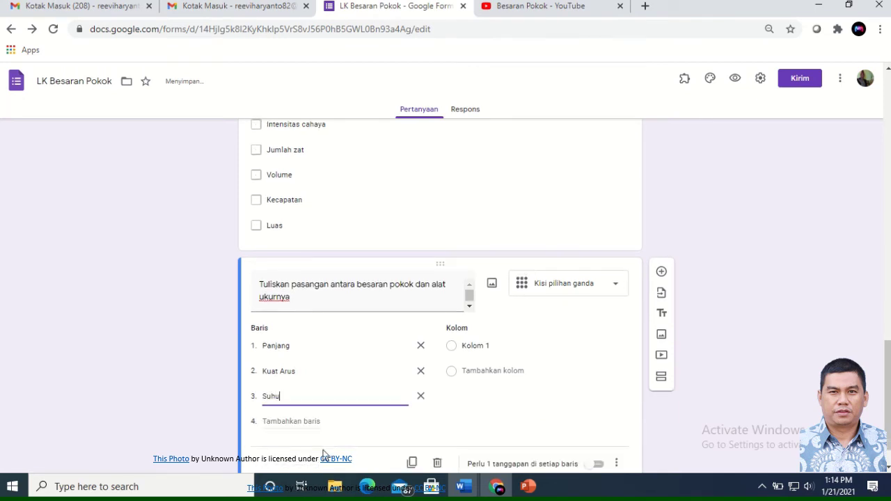
left_click(300, 397)
type("Waktu")
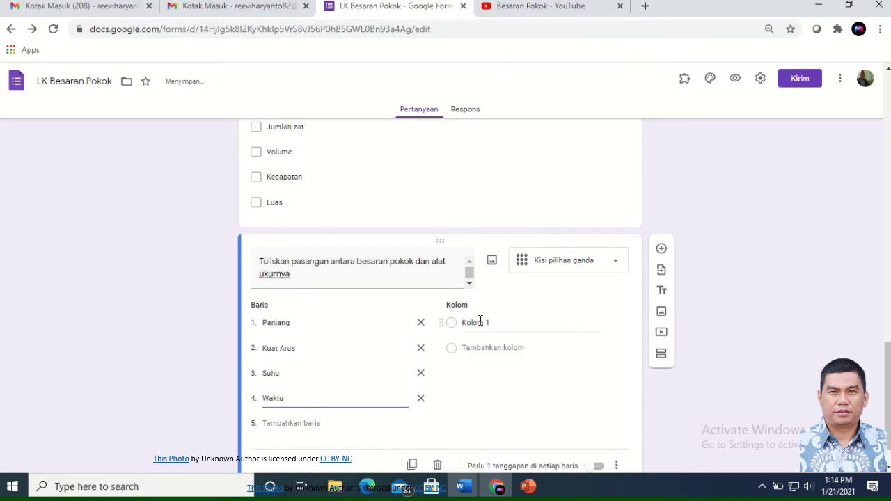
Step: Enter Termometer, Mistar, Ampermeter and Jam as the first four columns of the grid question
left_click(479, 323)
type("Temp")
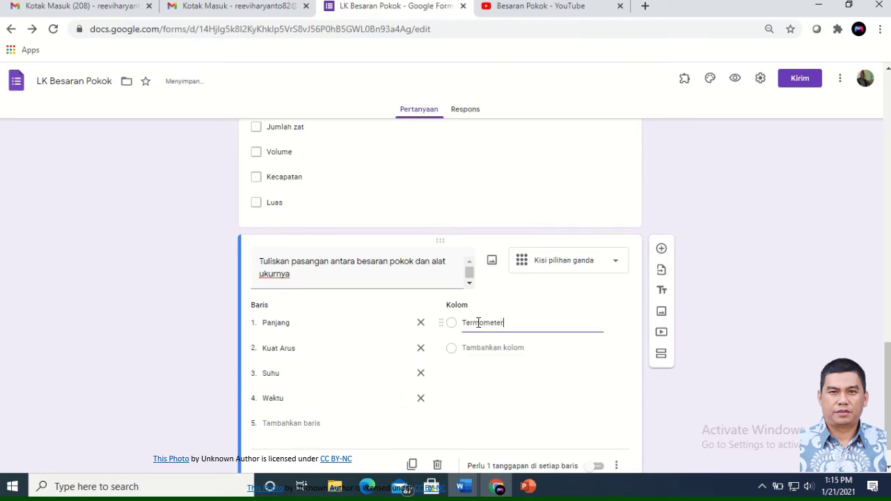
left_click(483, 349)
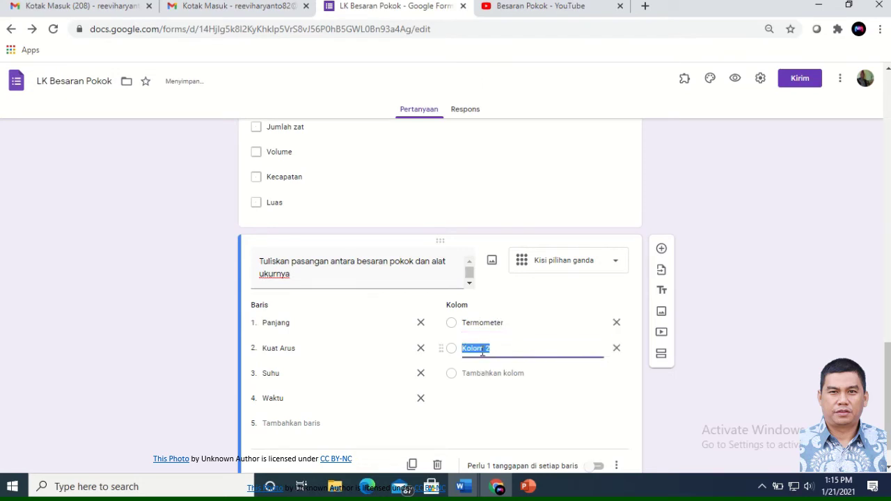
type("Mi")
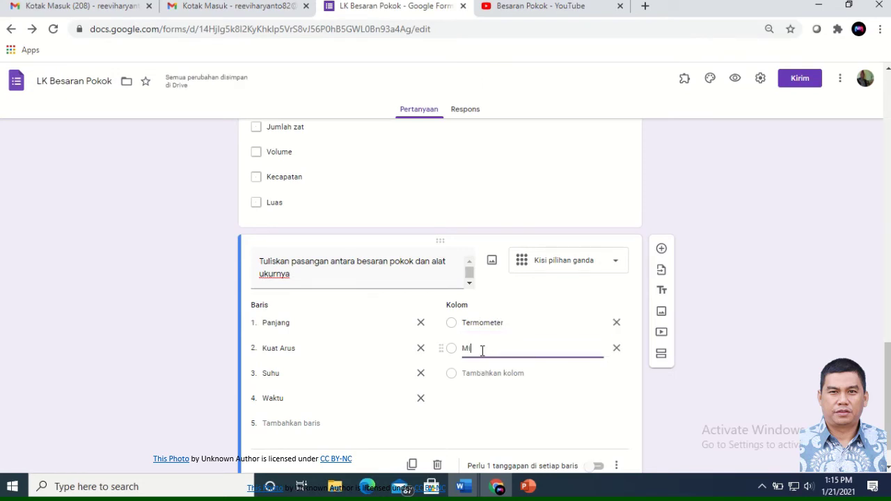
type("star")
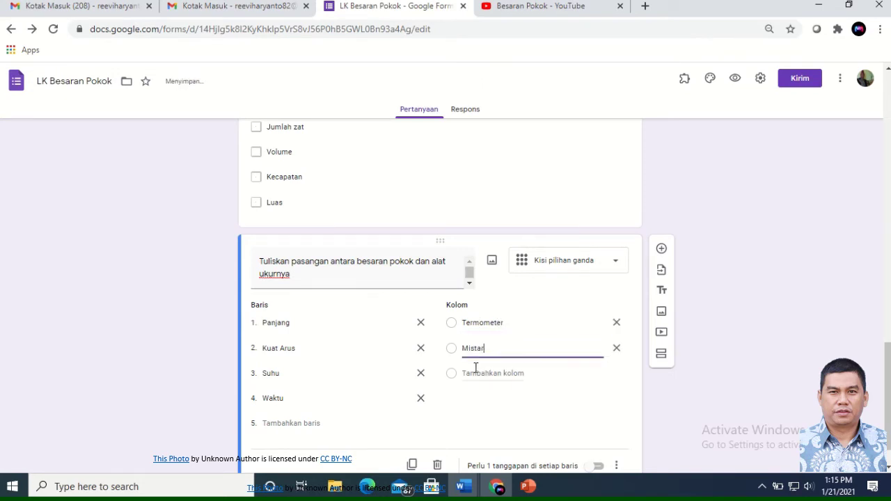
left_click(474, 374)
type("Amperm")
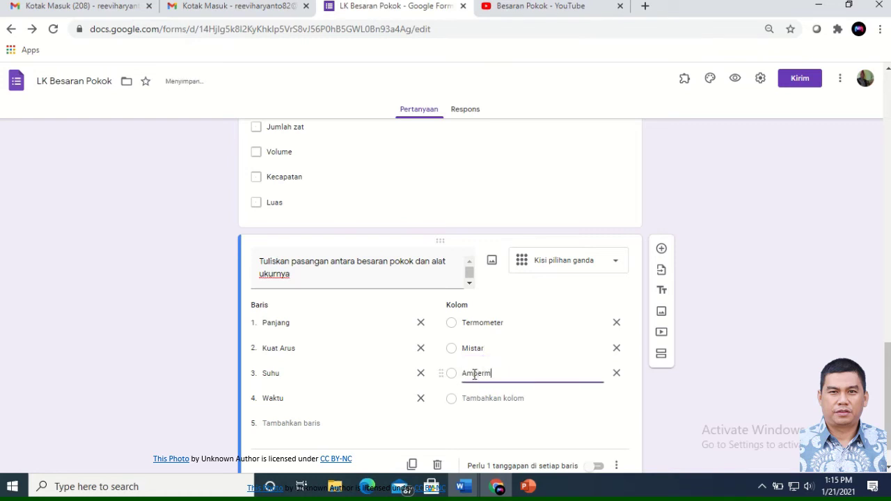
type("eter")
left_click(496, 398)
type("Jam")
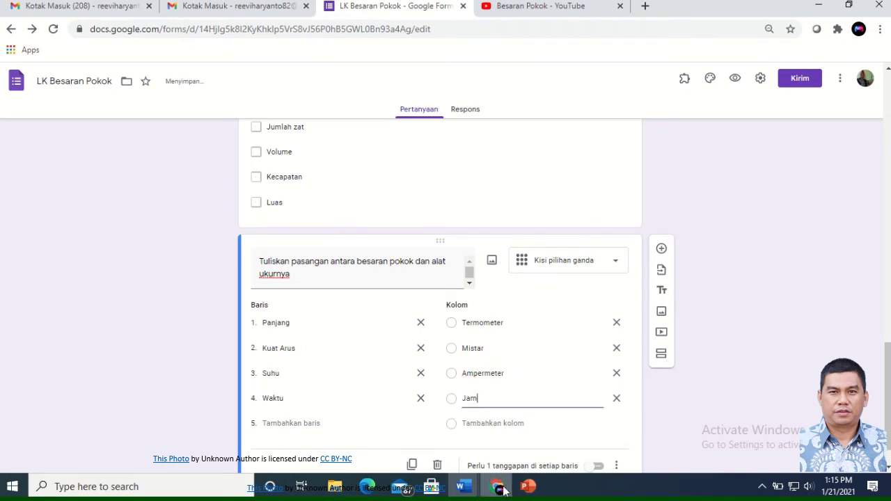
Step: Check the instrument list in the Word document and add Neraca as the grid question's fifth column
mouse_move(468, 490)
left_click(517, 434)
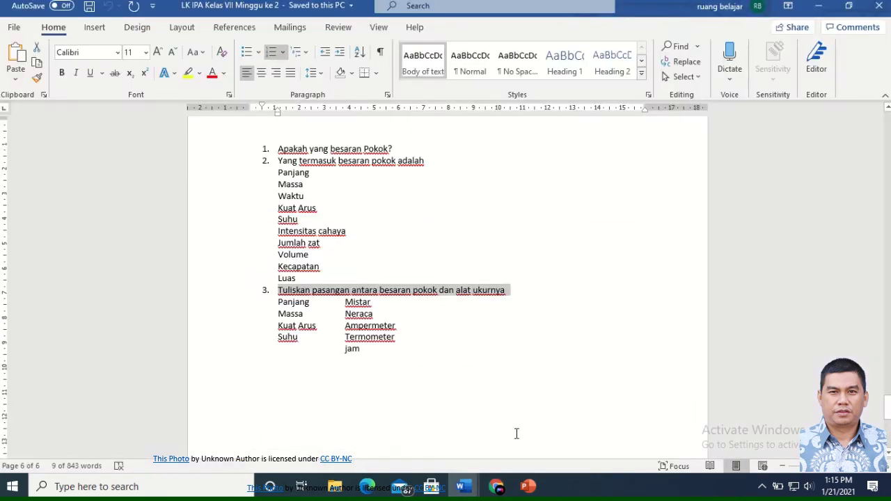
left_click(497, 487)
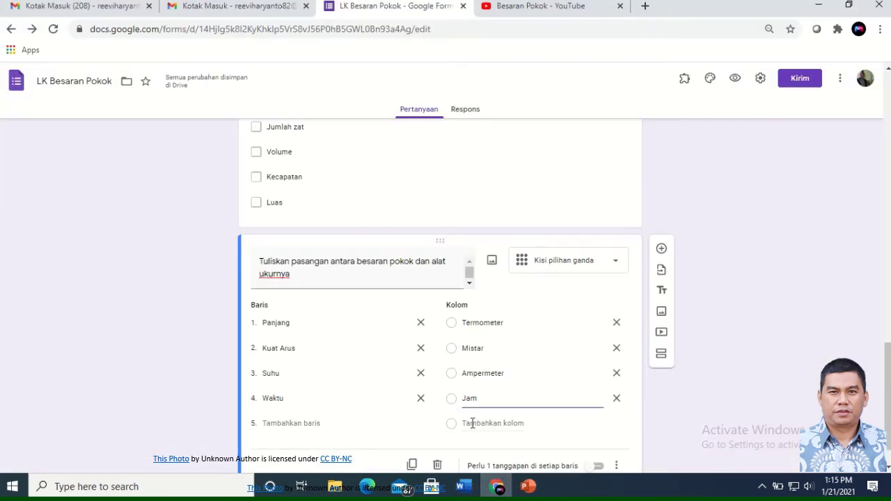
left_click(471, 423)
type("Neraca")
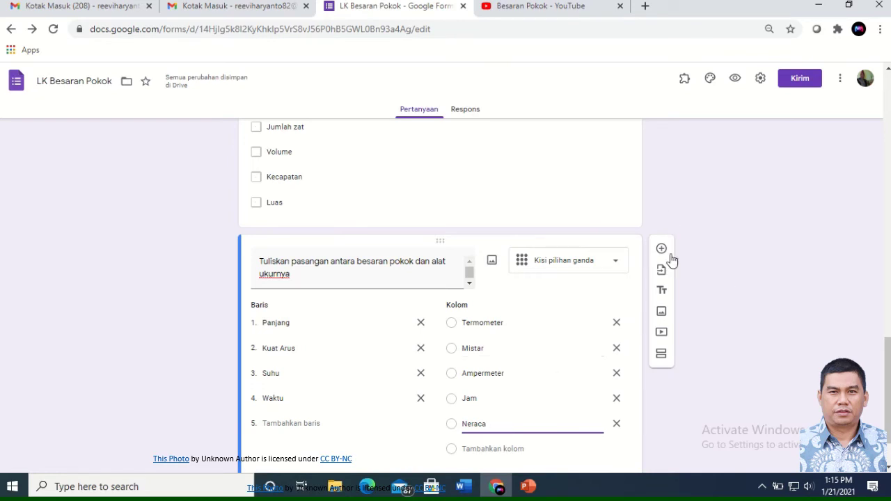
Step: In the form settings, turn off the restriction to organisation users and set the confirmation message to "Terima kasih"
scroll(707, 227, "up", 2)
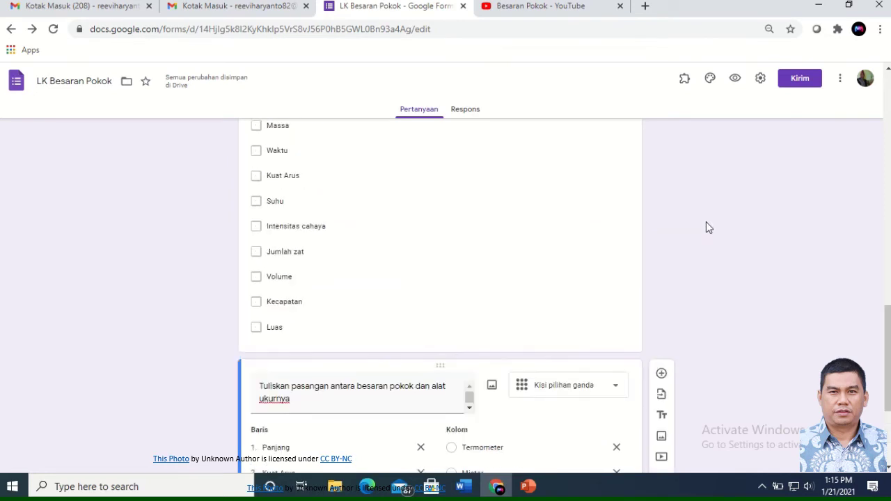
left_click(761, 80)
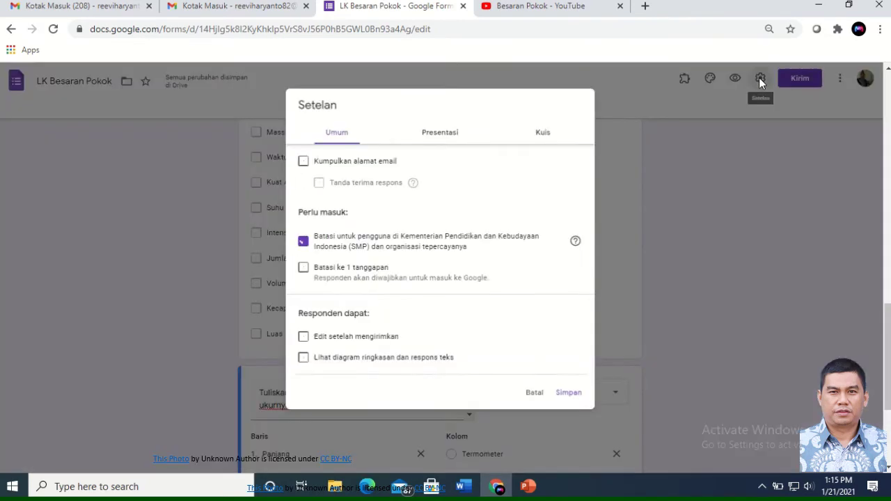
left_click(302, 245)
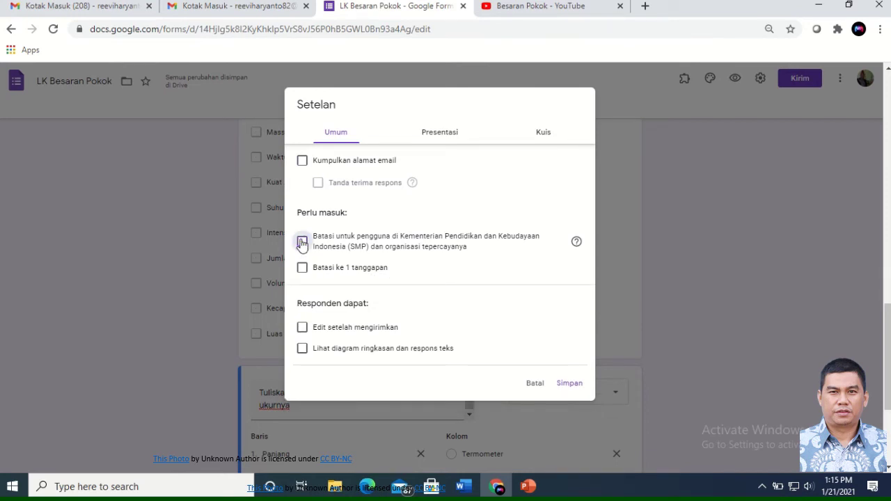
left_click(433, 136)
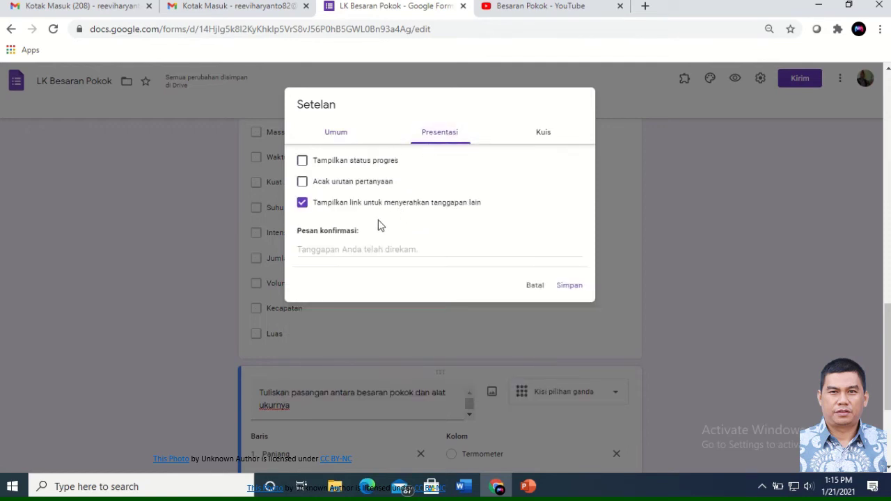
left_click(434, 248)
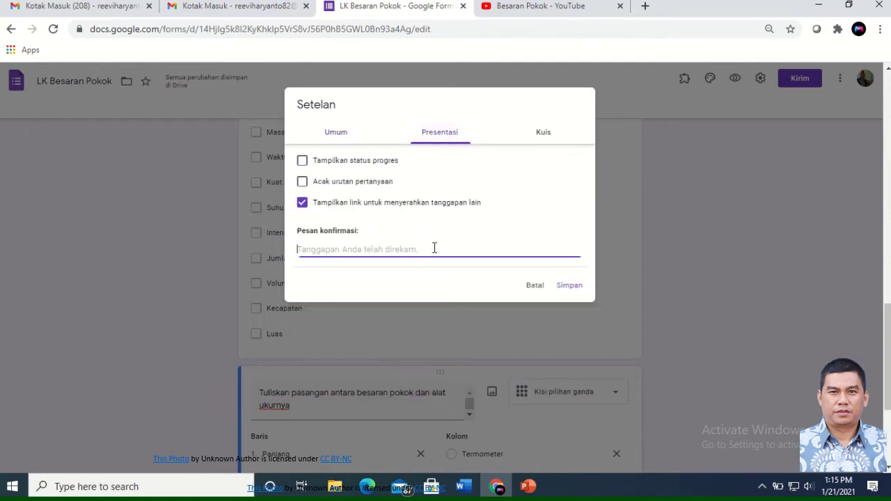
type("Terima kasih")
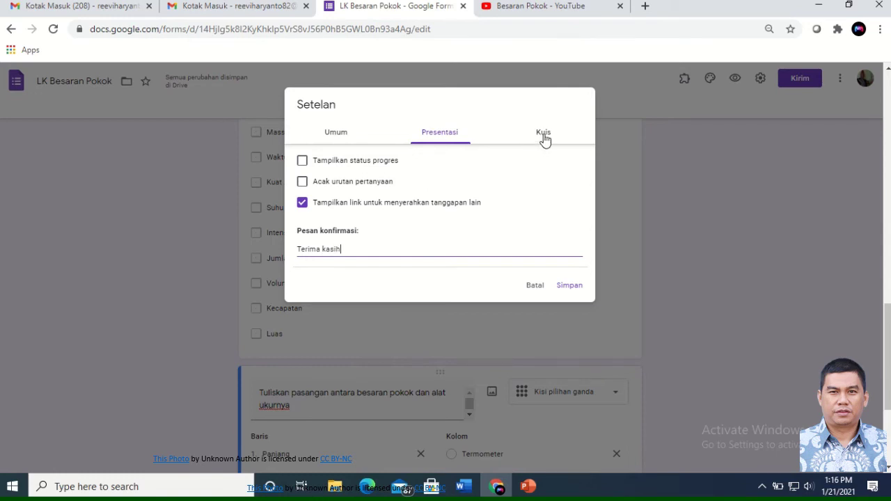
Step: Make the form a quiz with grades released after manual review, hide unanswered questions, correct answers and point values from respondents, and save the settings
left_click(544, 137)
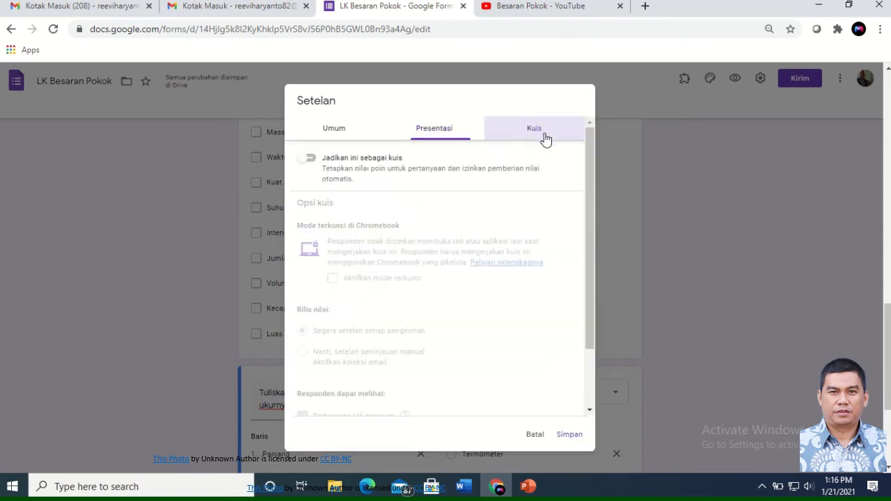
left_click(311, 161)
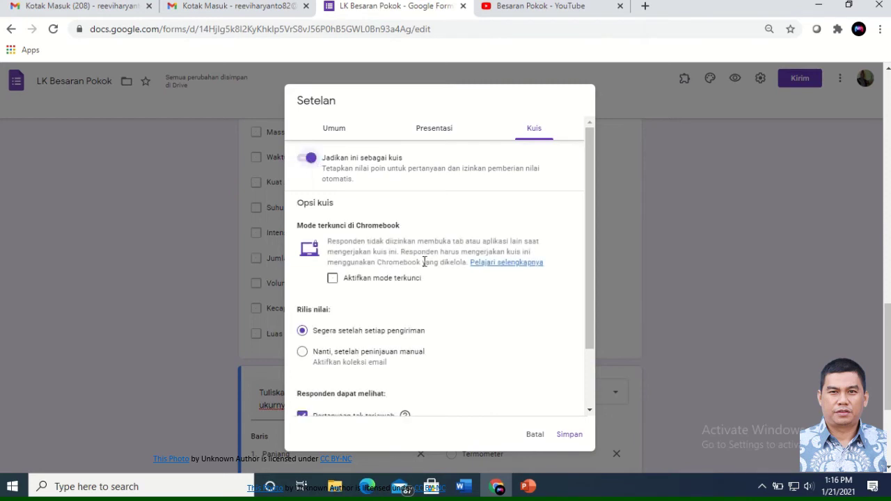
scroll(427, 313, "down", 1)
left_click(303, 276)
left_click(302, 340)
left_click(302, 364)
left_click(303, 386)
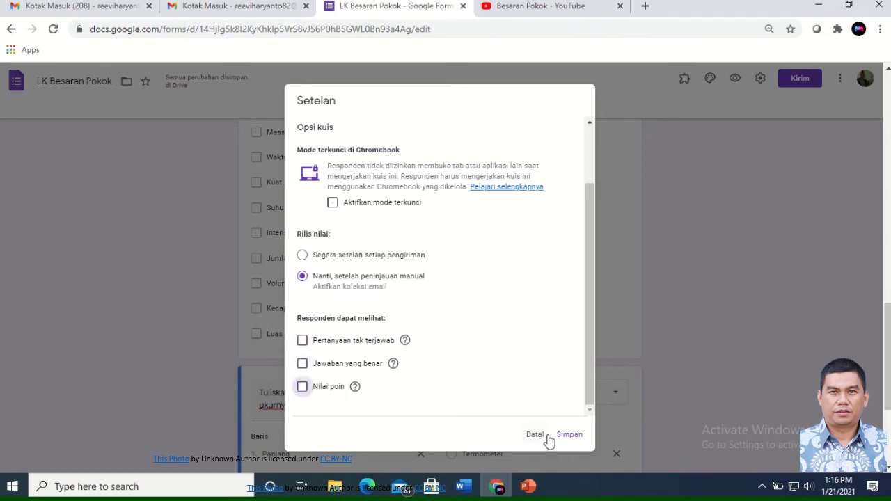
left_click(570, 436)
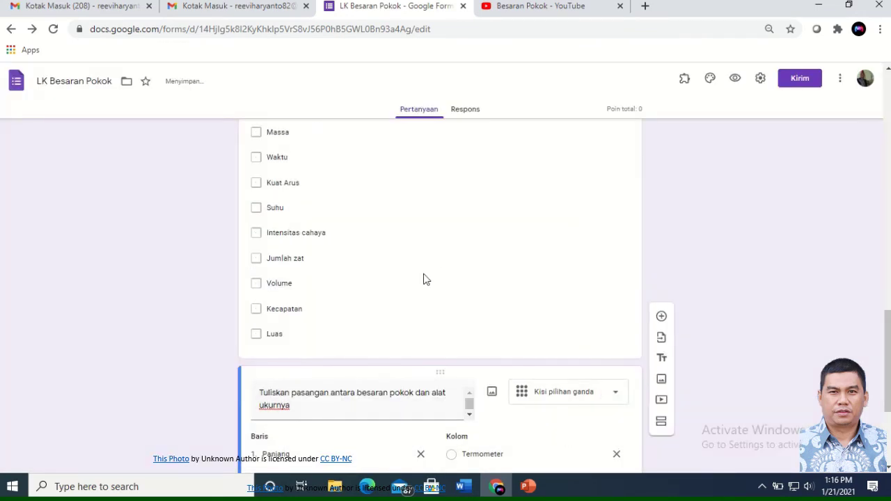
Step: Assign 20 points to the question "Apakah yang dimaksud besaran Pokok?" in its answer key
scroll(437, 262, "up", 5)
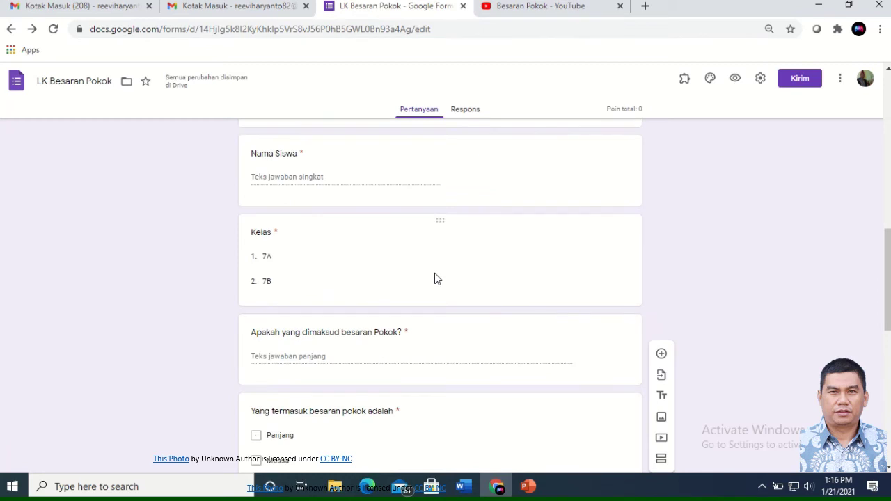
scroll(433, 279, "down", 2)
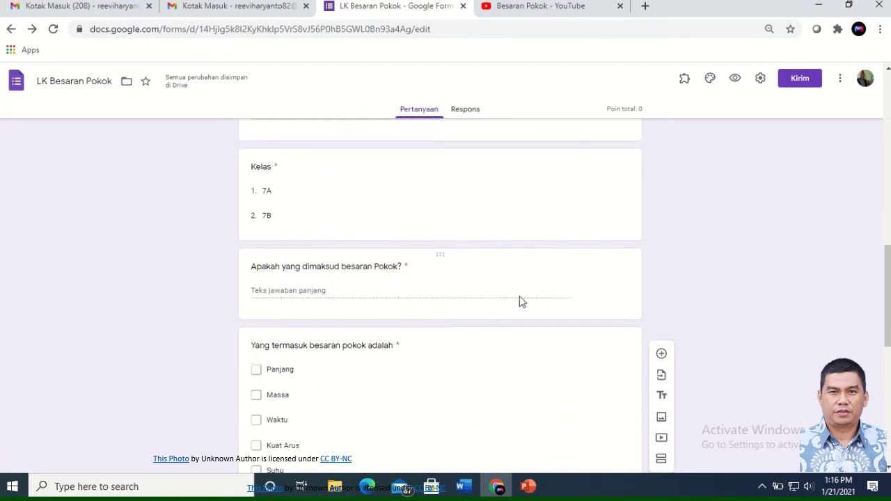
left_click(448, 293)
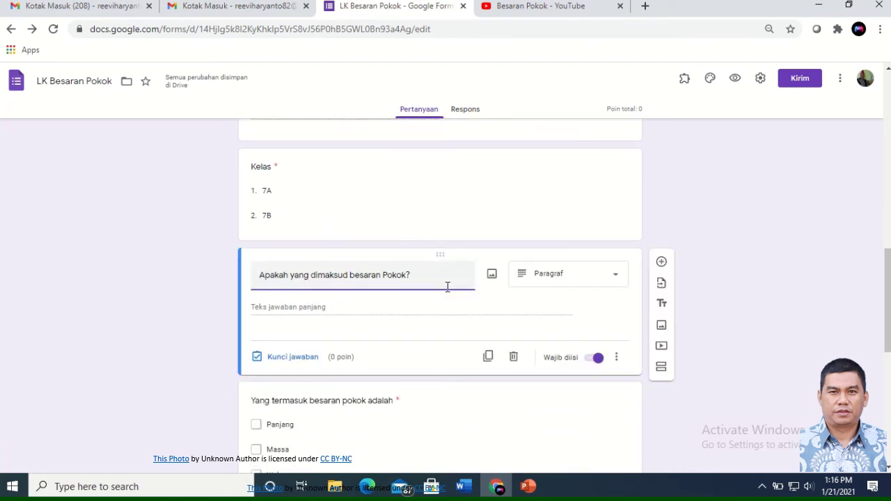
left_click(294, 358)
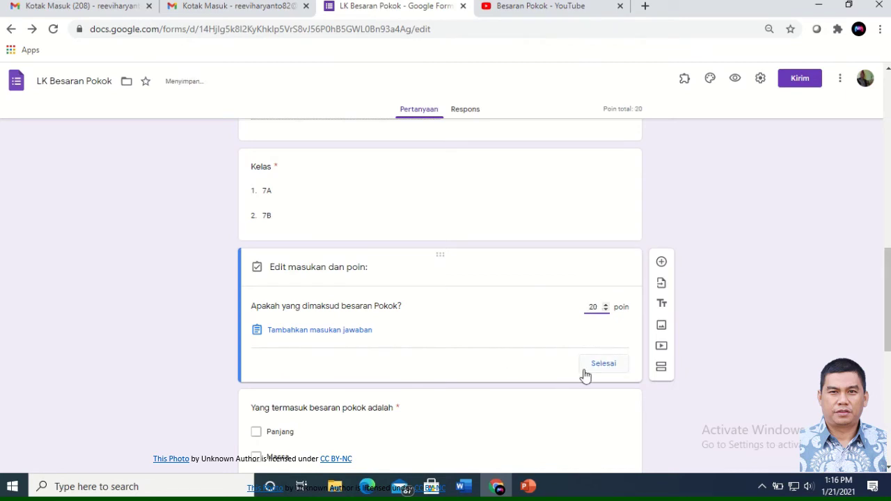
Step: Add the answer feedback "Besaran Pokok adalah....." to the "Apakah yang dimaksud besaran Pokok?" question and save it
left_click(341, 333)
left_click(367, 149)
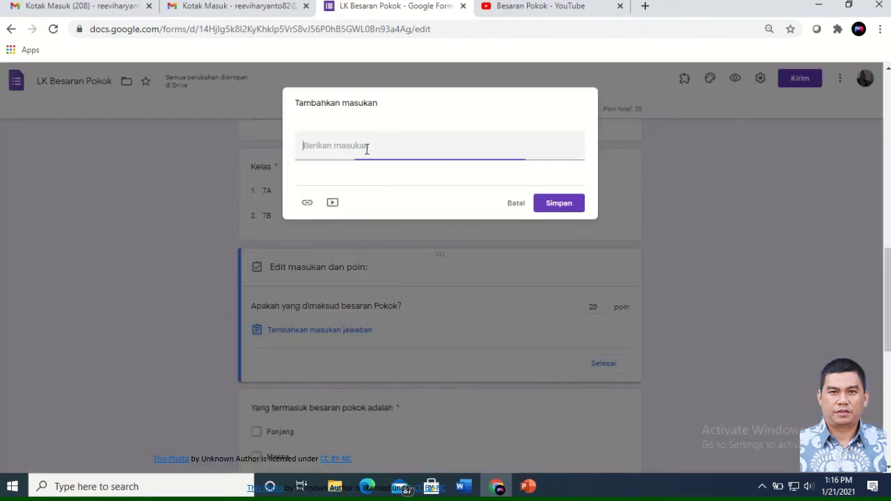
type("Besaran Pokok adalah....")
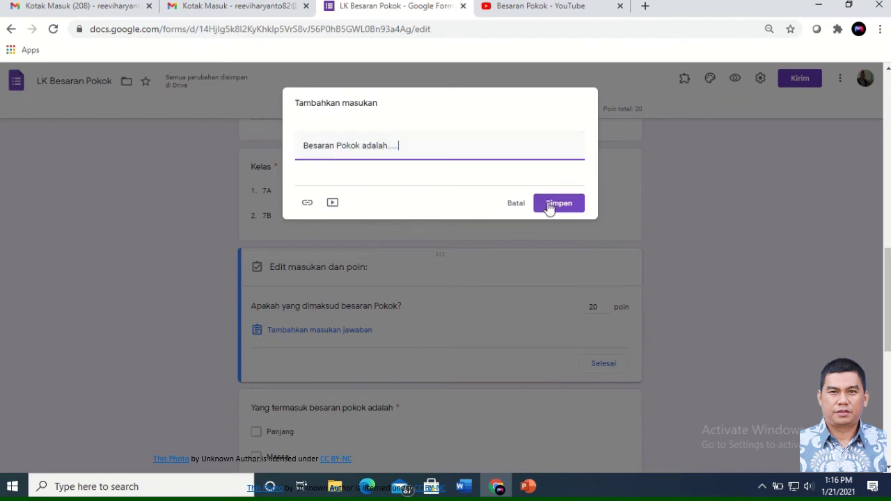
left_click(549, 205)
scroll(471, 271, "down", 3)
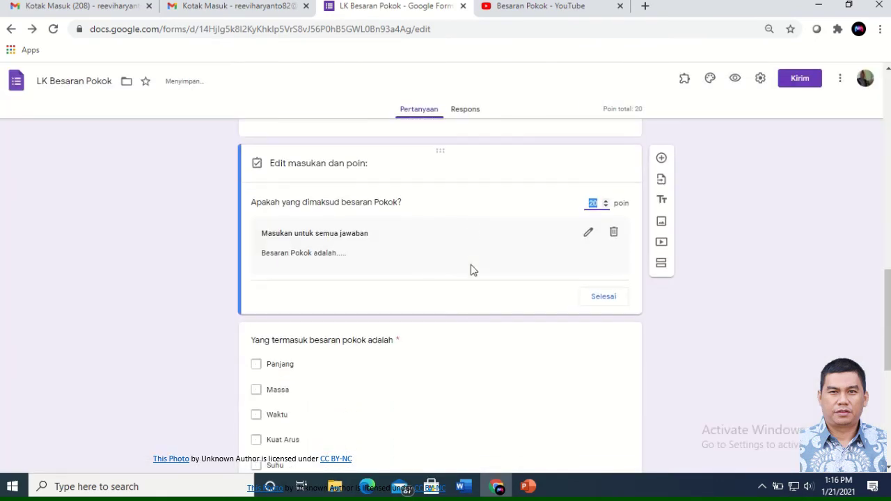
Step: Open the answer key of the checkbox question "Yang termasuk besaran pokok adalah"
scroll(420, 291, "down", 2)
scroll(422, 282, "up", 1)
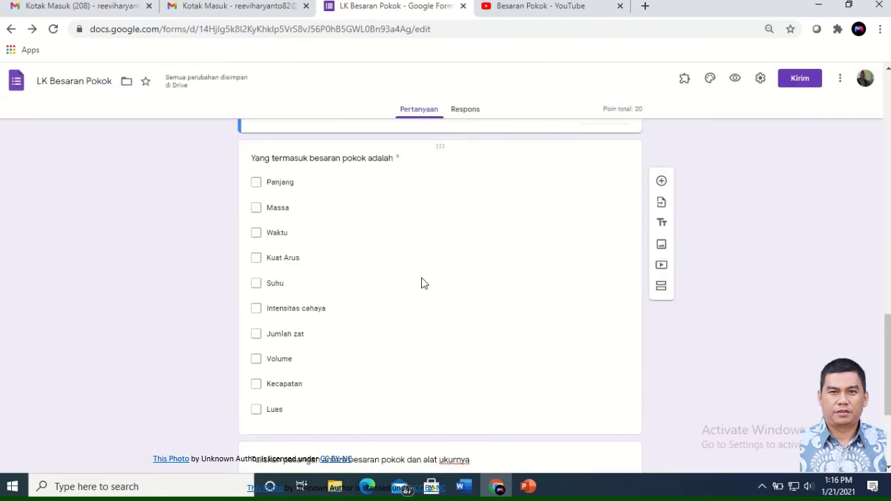
left_click(420, 286)
scroll(478, 278, "up", 2)
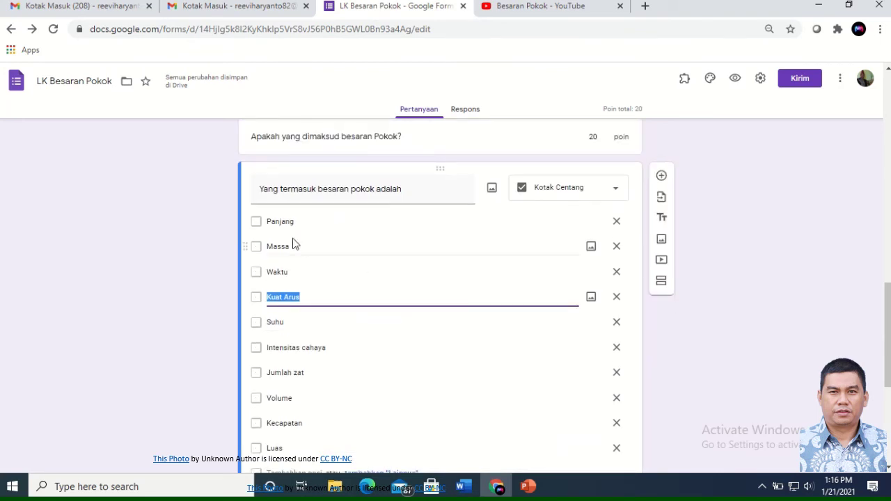
left_click(259, 224)
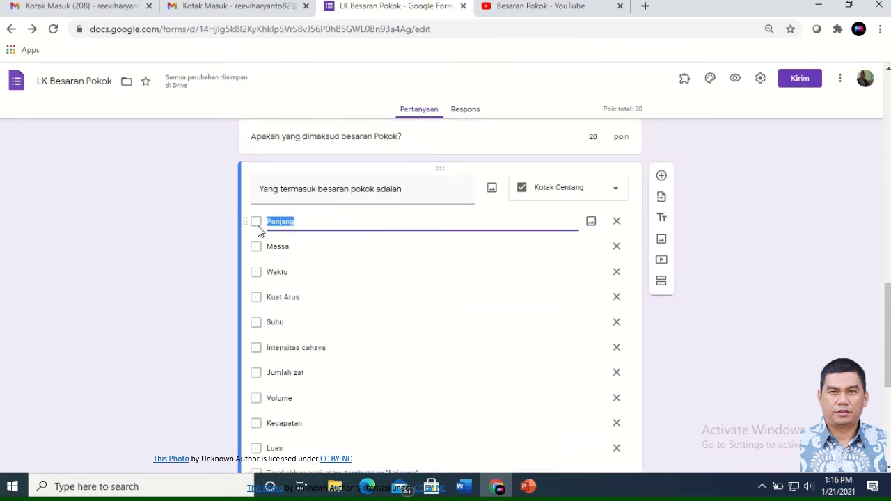
scroll(338, 260, "down", 4)
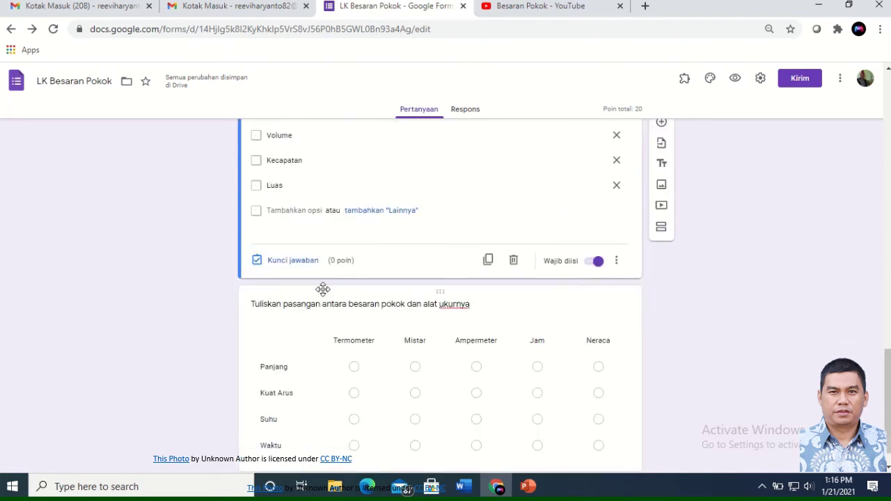
left_click(293, 259)
scroll(294, 235, "up", 2)
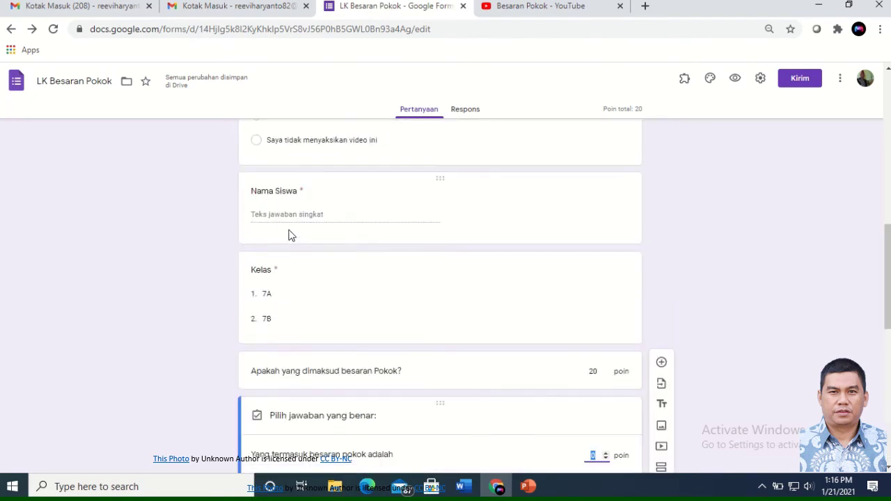
scroll(292, 235, "down", 5)
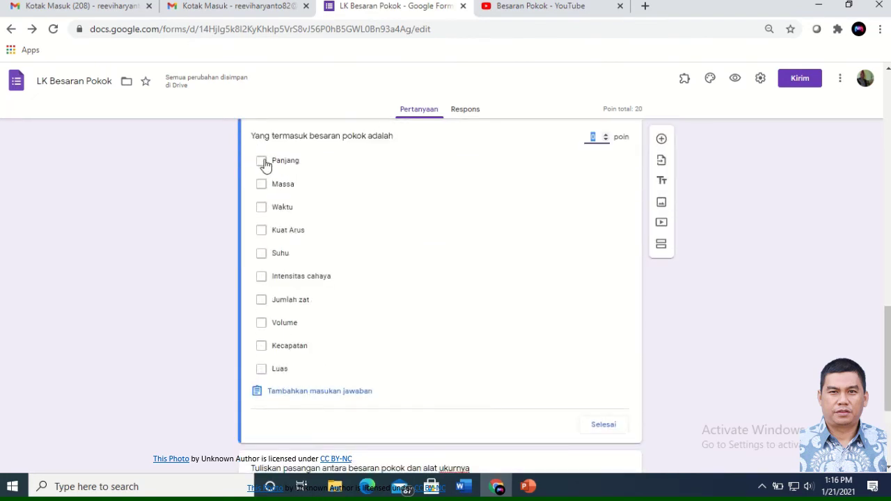
Step: Mark Panjang, Massa, Waktu, Kuat Arus, Suhu, Intensitas cahaya and Jumlah zat as correct answers, assign 50 points and finish the answer key
left_click(264, 163)
left_click(261, 186)
left_click(263, 209)
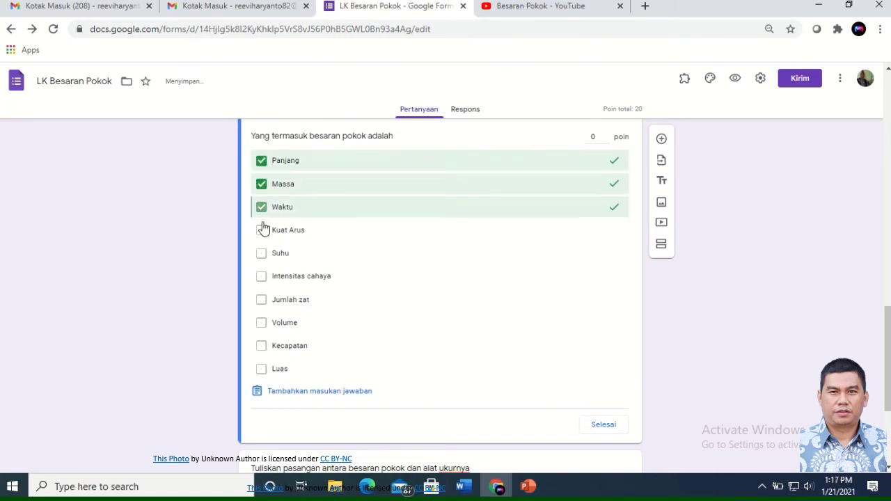
left_click(262, 231)
left_click(262, 256)
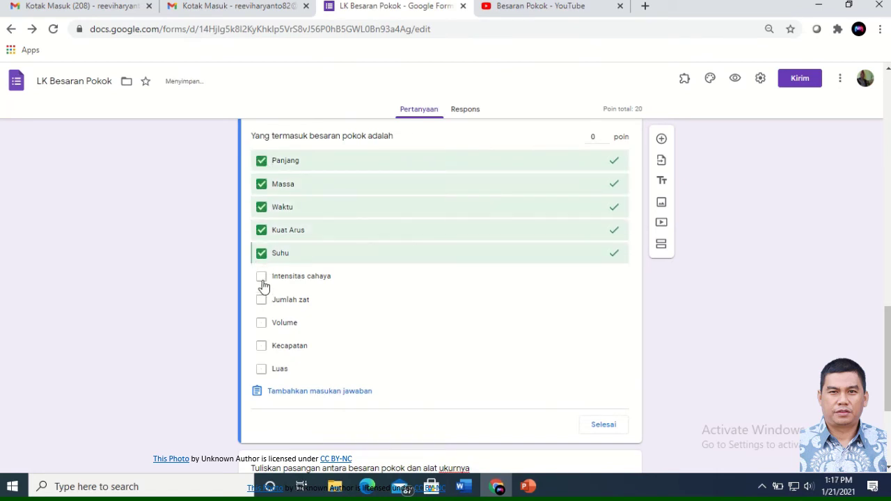
left_click(261, 279)
left_click(261, 301)
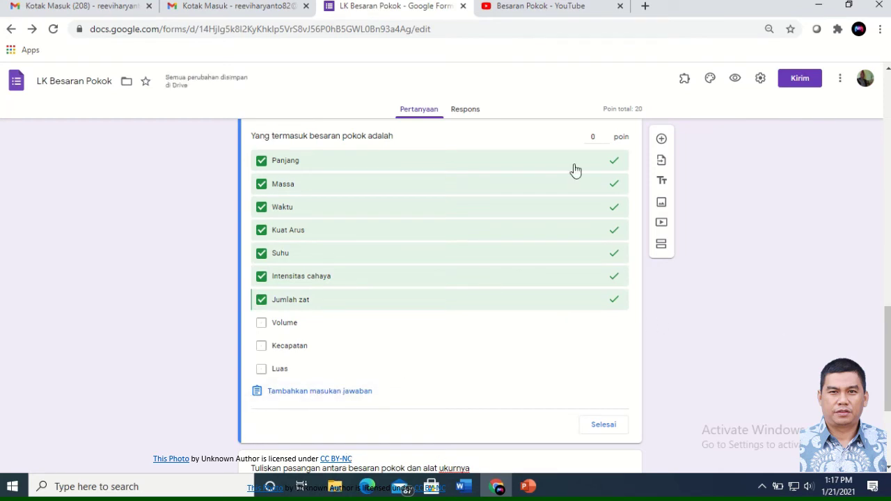
left_click(596, 139)
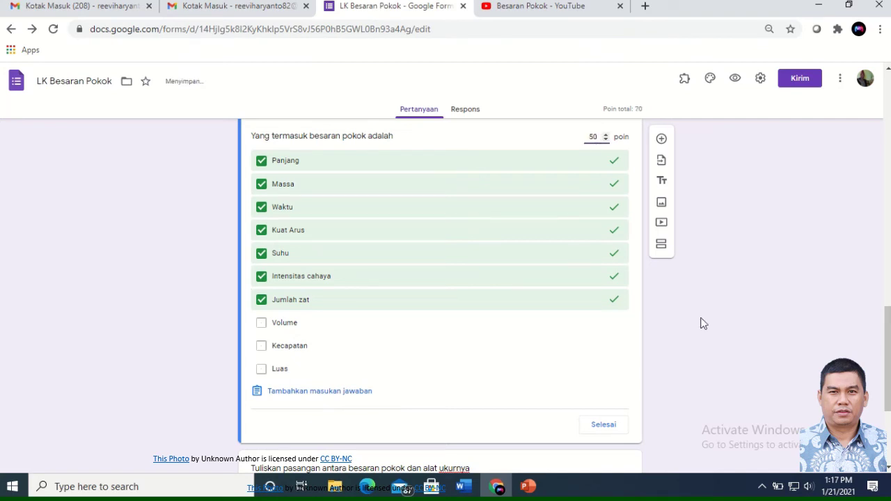
left_click(601, 426)
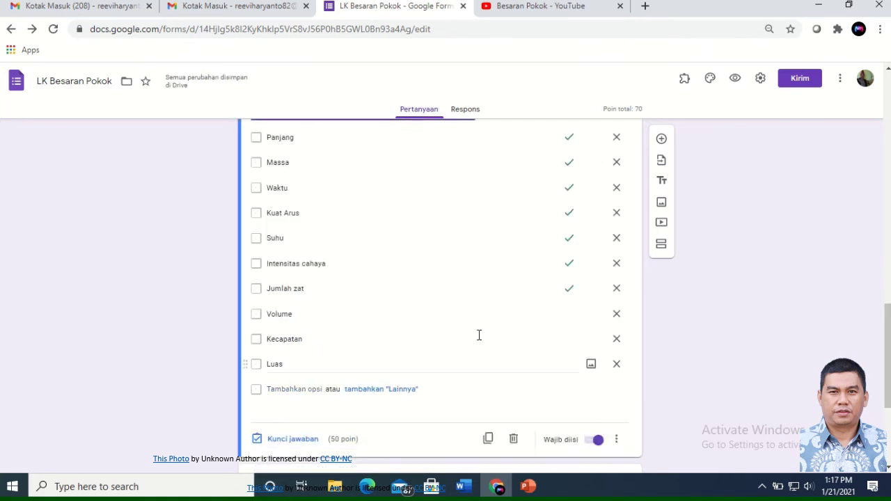
Step: In the grid question's answer key, match Panjang with Mistar, Kuat Arus with Ampermeter, Suhu with Termometer and Waktu with Jam
scroll(408, 316, "down", 3)
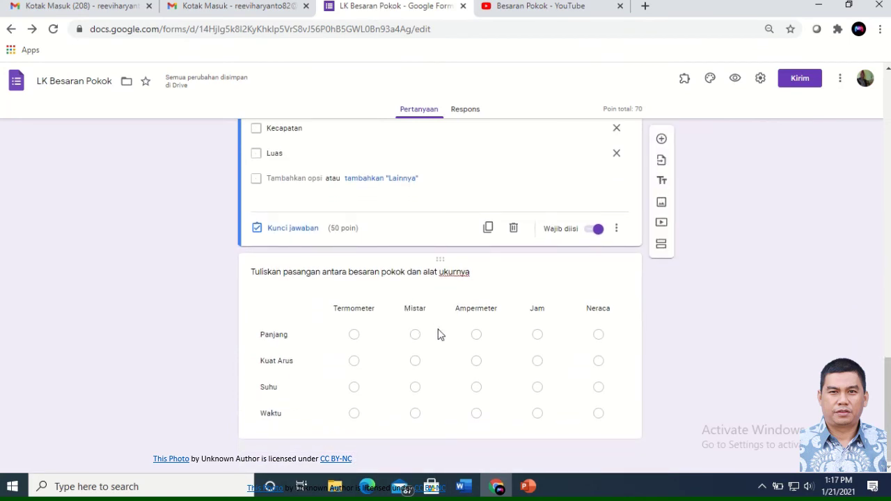
left_click(432, 332)
left_click(293, 424)
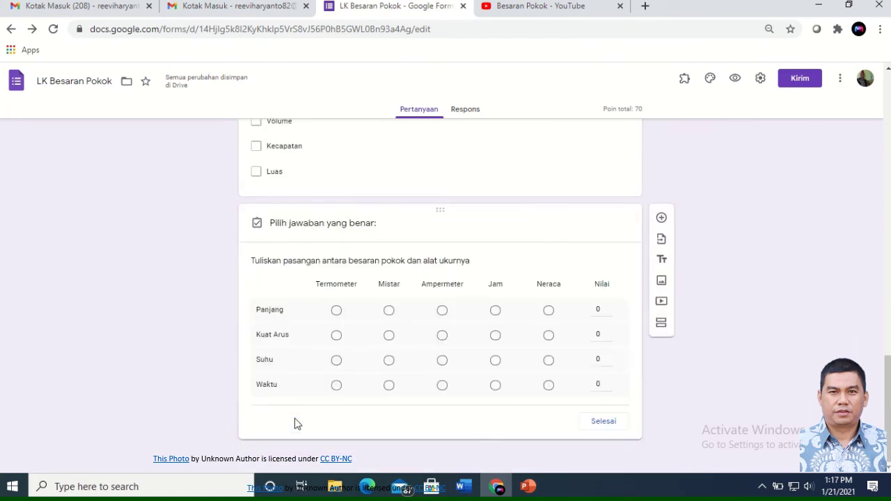
left_click(388, 310)
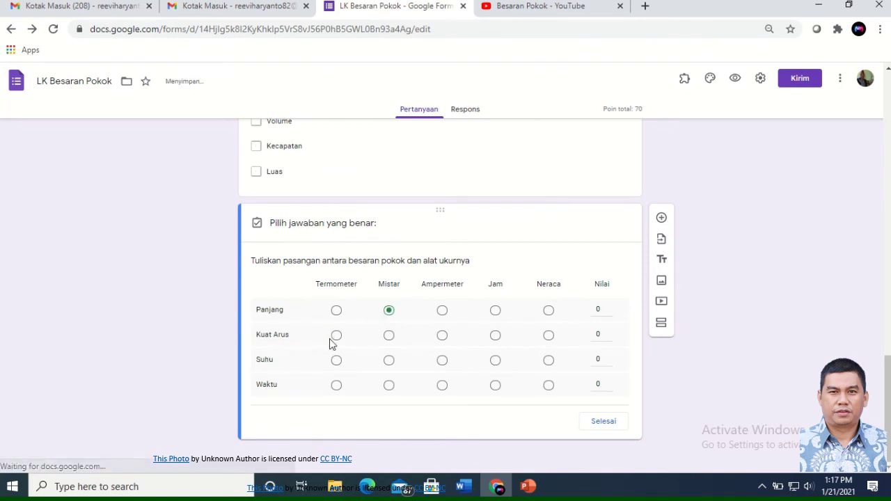
left_click(442, 336)
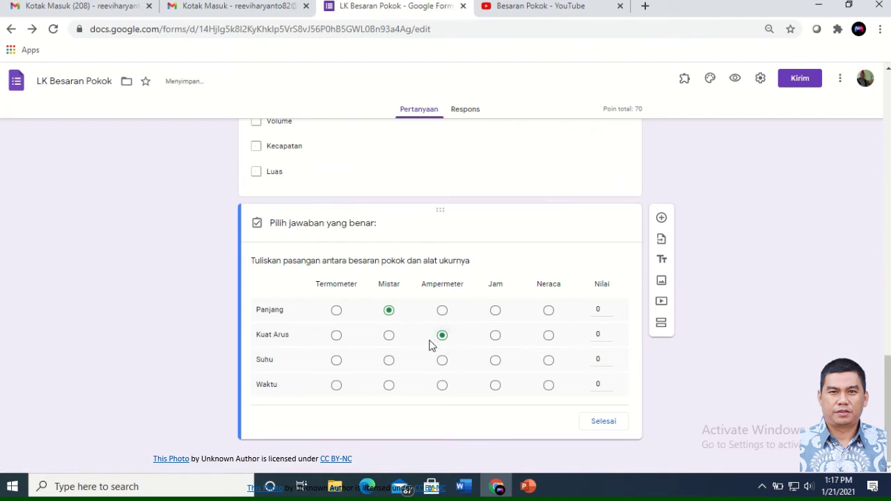
left_click(338, 362)
left_click(494, 391)
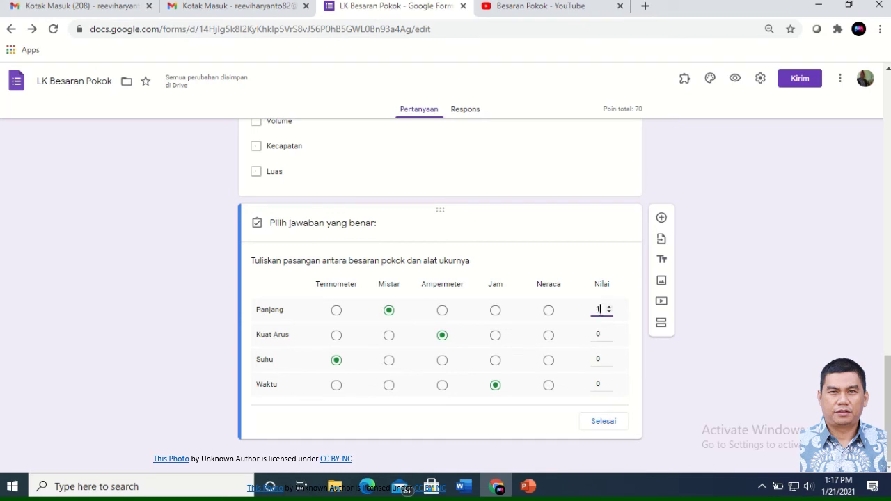
Step: Assign 10 points to each of the four rows of the measuring-instrument grid question and finish its answer key
type("10")
left_click(600, 334)
type("10")
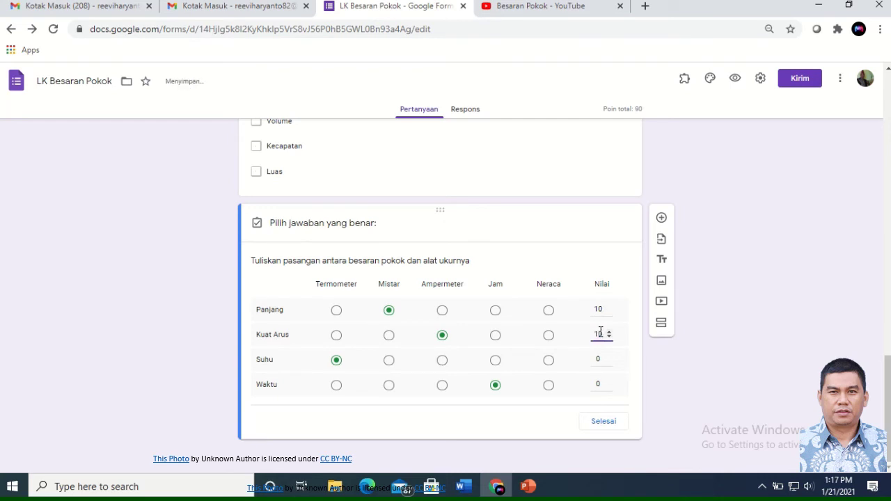
left_click(597, 360)
type("10")
left_click(595, 383)
type("10")
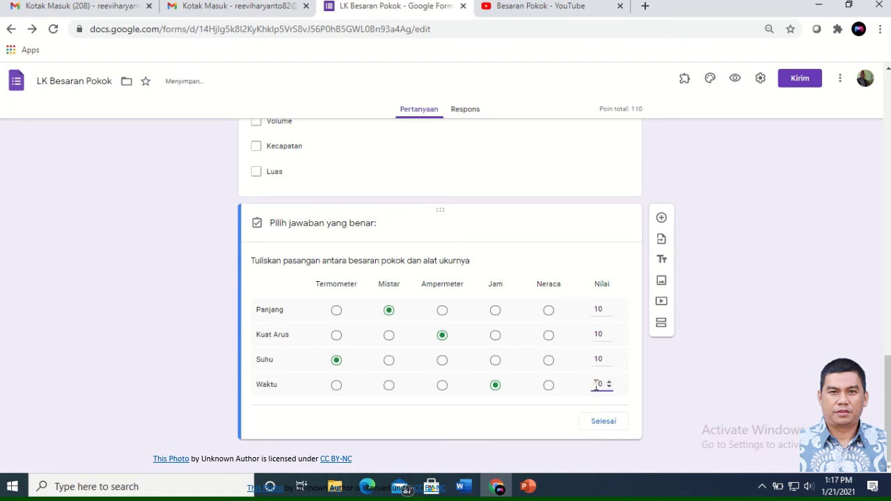
left_click(603, 421)
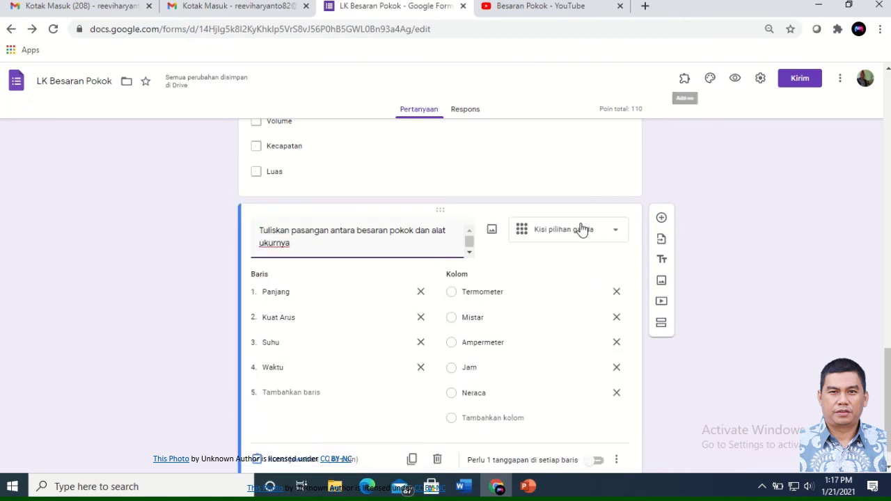
Step: Set the points of the question "Yang termasuk besaran pokok adalah" to 40 in its answer key
scroll(581, 218, "up", 3)
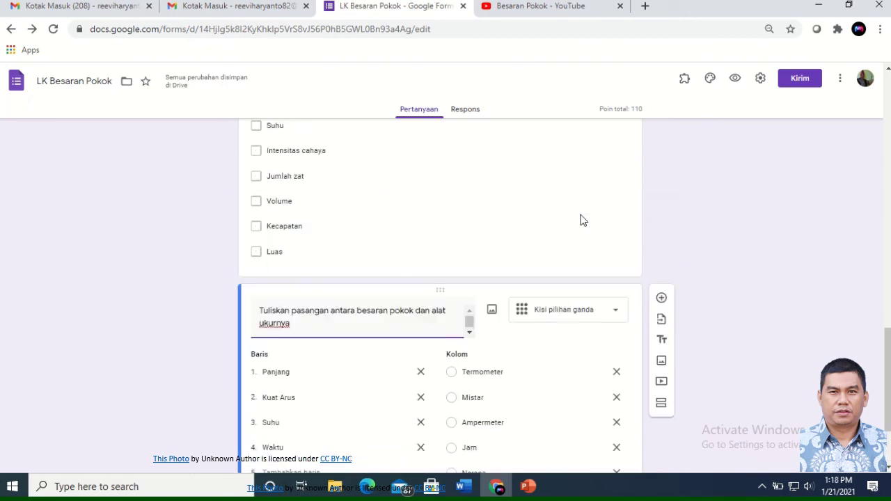
left_click(567, 239)
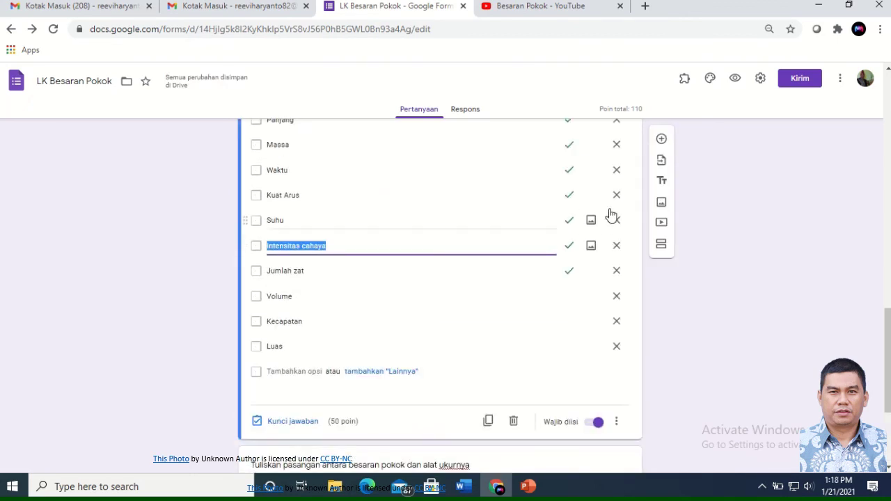
scroll(611, 213, "up", 2)
scroll(410, 294, "down", 2)
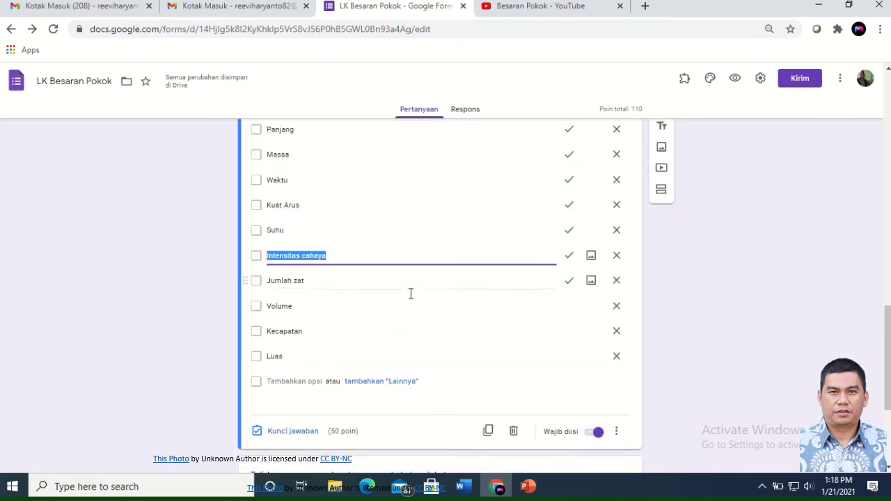
left_click(288, 422)
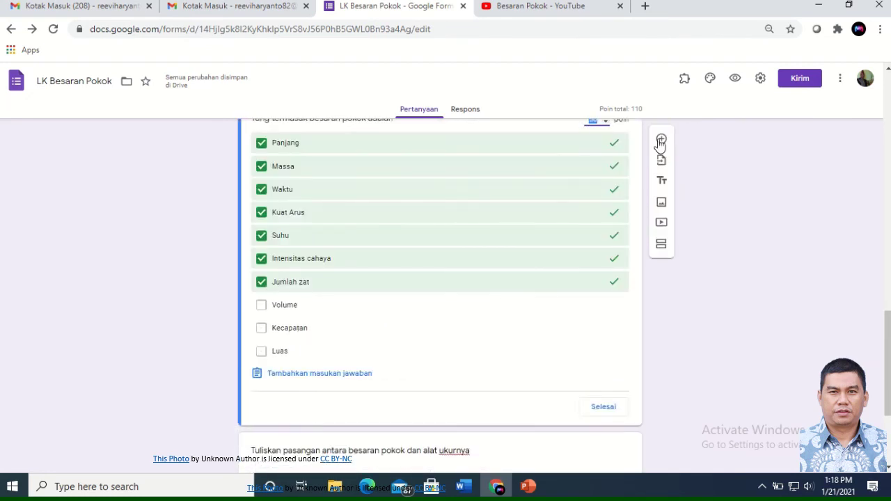
scroll(669, 139, "up", 2)
left_click(601, 250)
type("40")
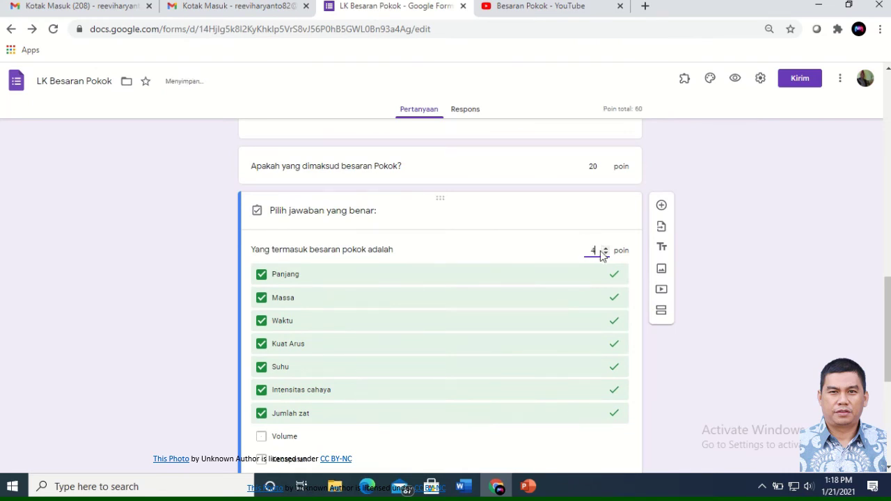
left_click(759, 313)
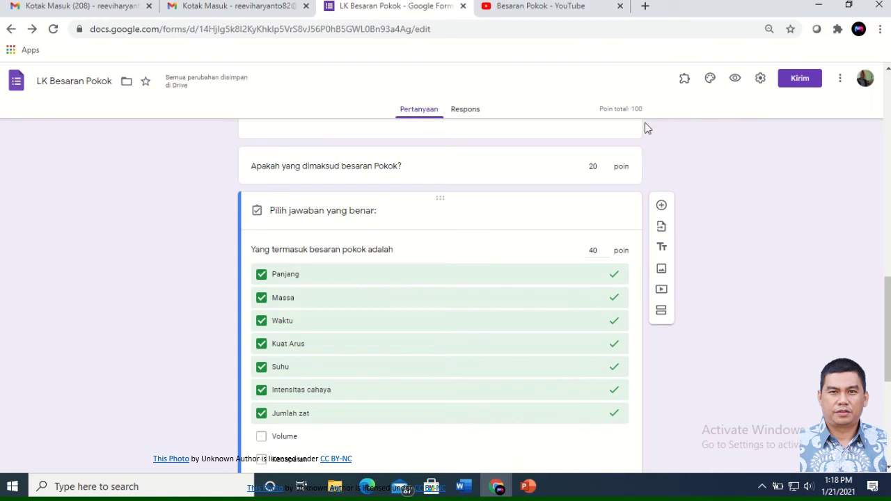
Step: Customise the form's theme with the laboratory glassware header image from the "Kantor dan Sekolah" category, and close the theme options
scroll(684, 288, "down", 5)
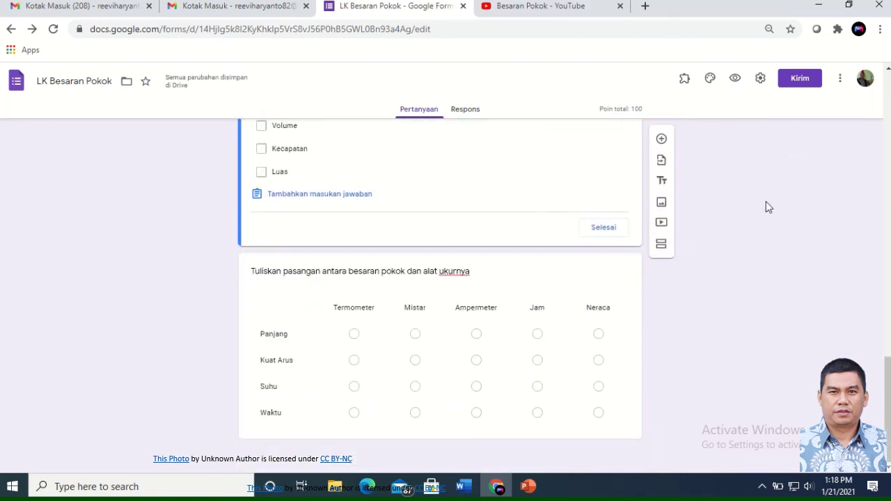
scroll(766, 202, "up", 3)
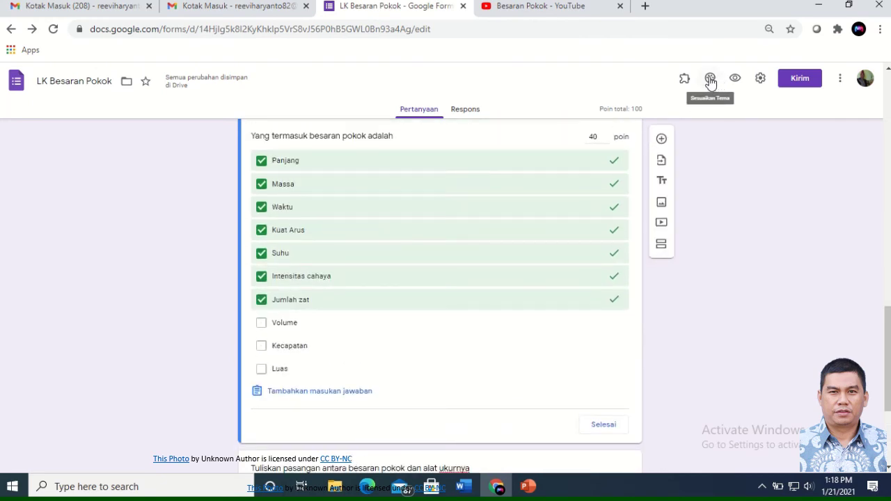
left_click(710, 79)
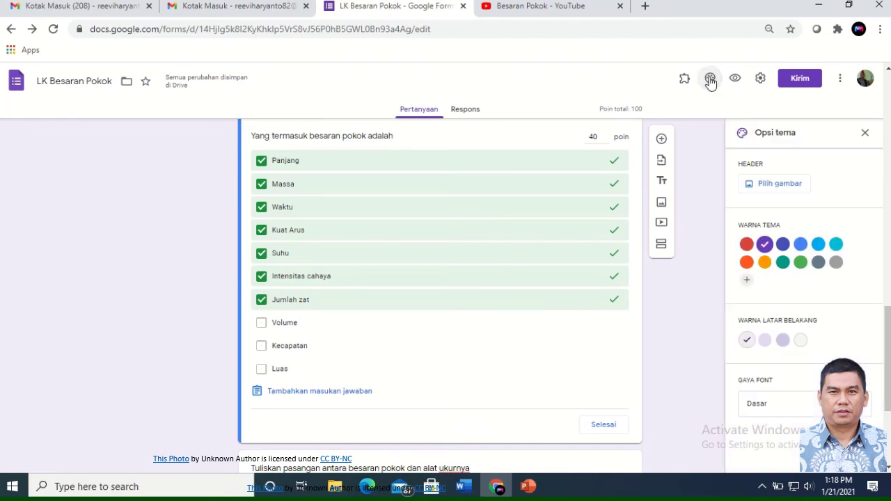
left_click(775, 185)
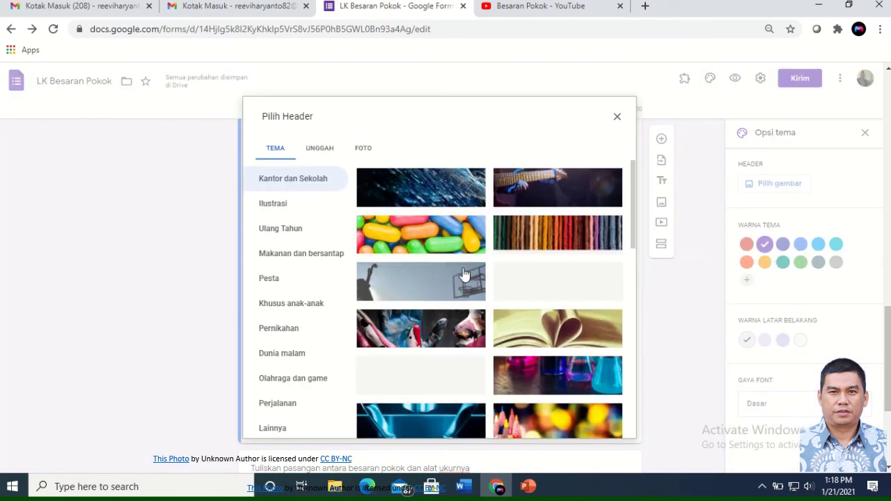
scroll(471, 279, "down", 10)
scroll(474, 278, "down", 2)
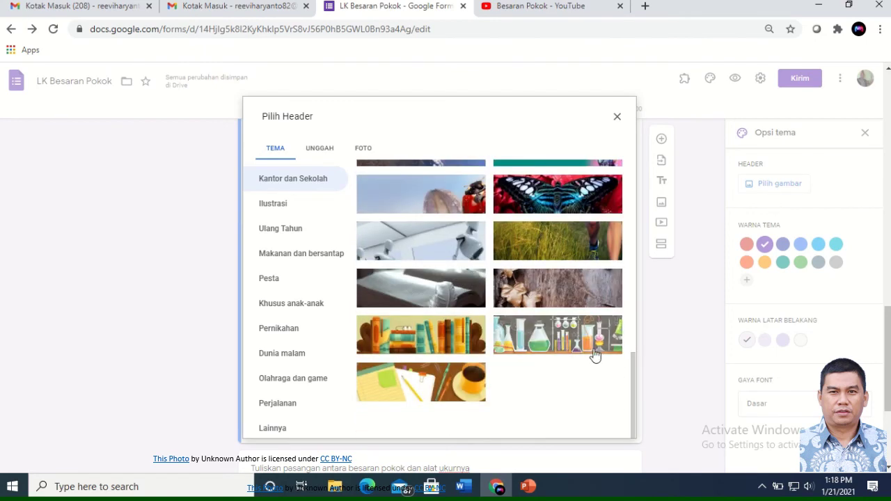
left_click(549, 333)
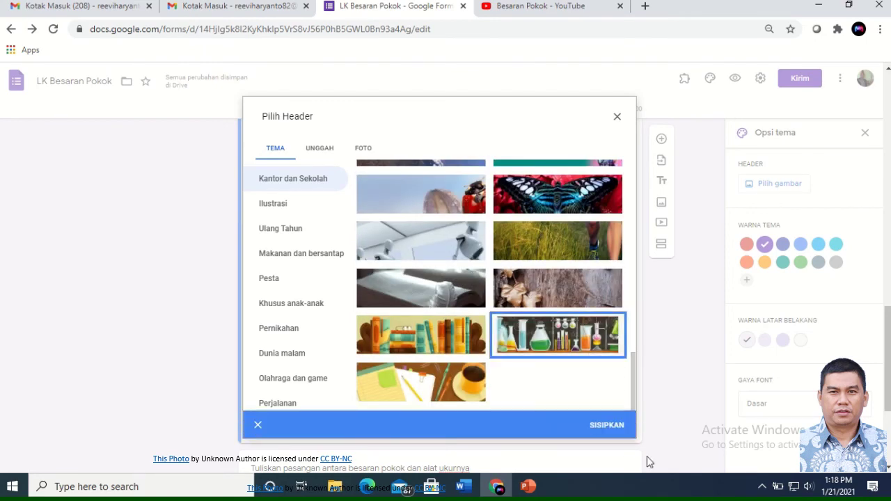
left_click(606, 430)
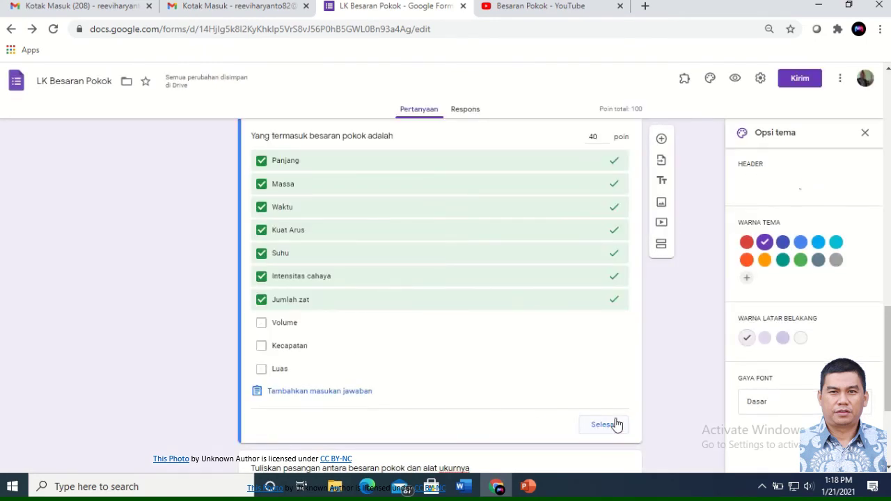
left_click(614, 426)
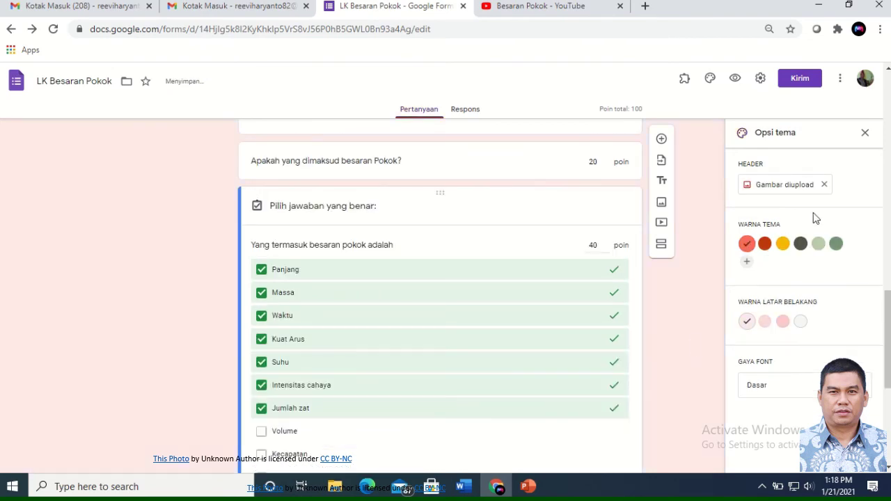
left_click(865, 132)
scroll(623, 291, "up", 3)
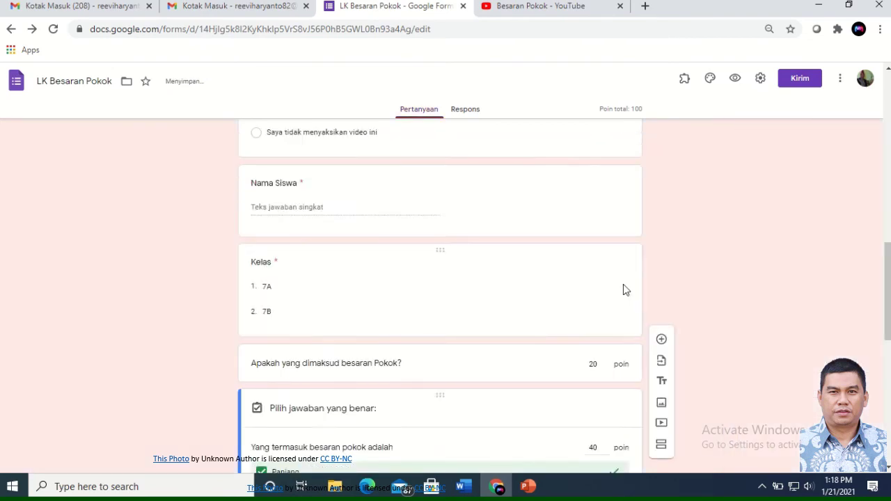
scroll(624, 286, "up", 10)
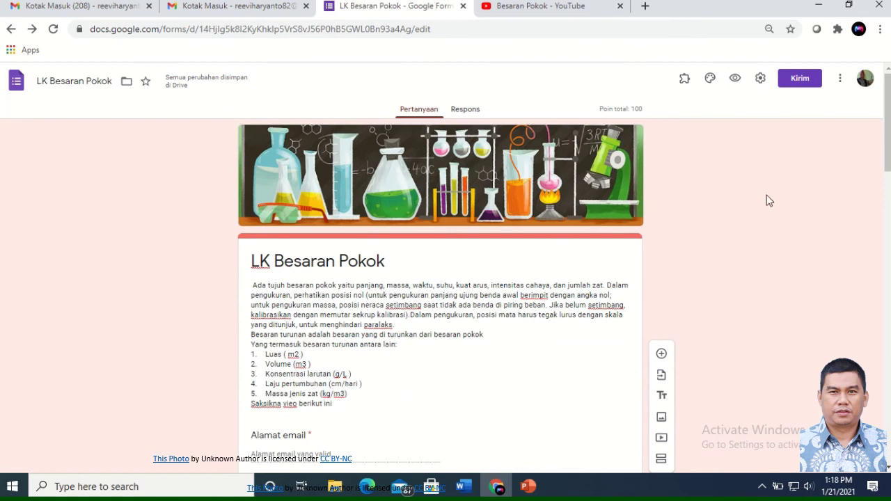
Step: Preview the LK Besaran Pokok form and review its header, description, video and questions as a respondent sees them
left_click(736, 81)
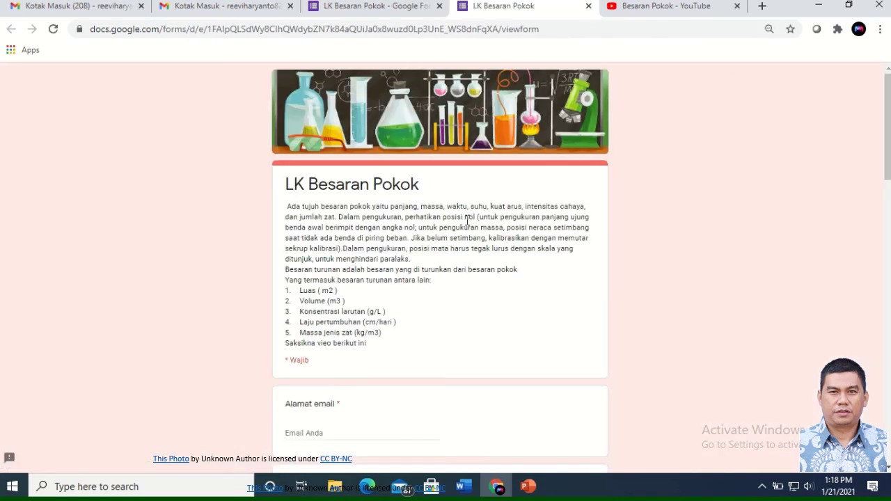
scroll(468, 221, "down", 3)
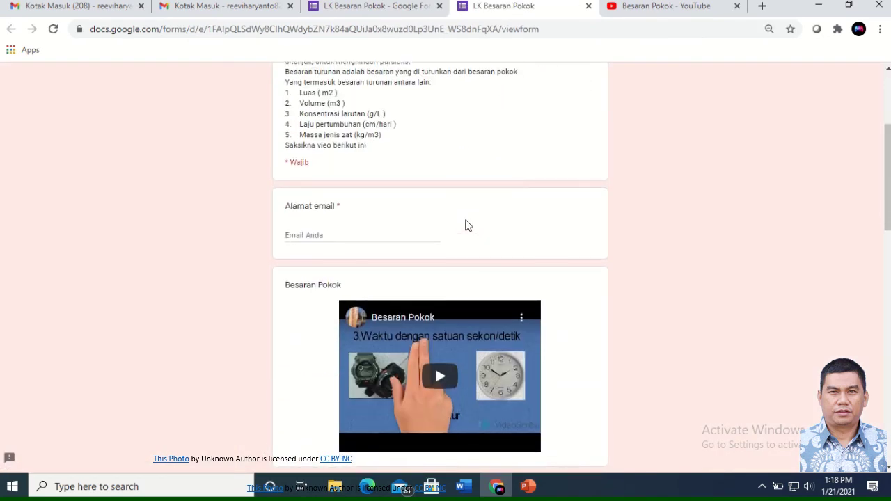
scroll(468, 226, "down", 4)
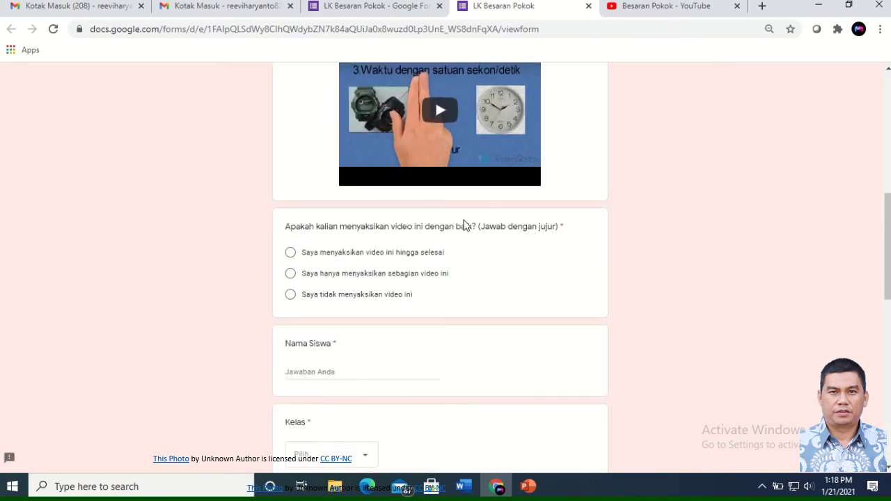
scroll(465, 226, "down", 3)
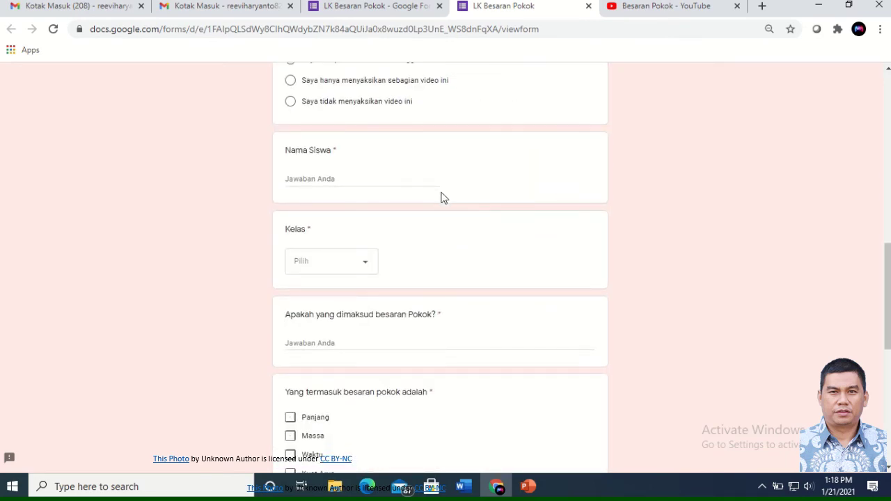
scroll(443, 198, "down", 6)
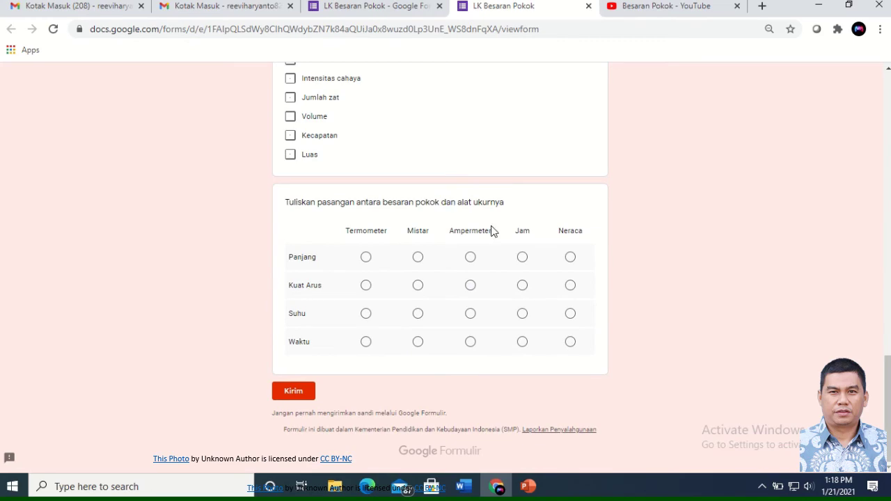
scroll(490, 231, "up", 13)
scroll(489, 231, "up", 4)
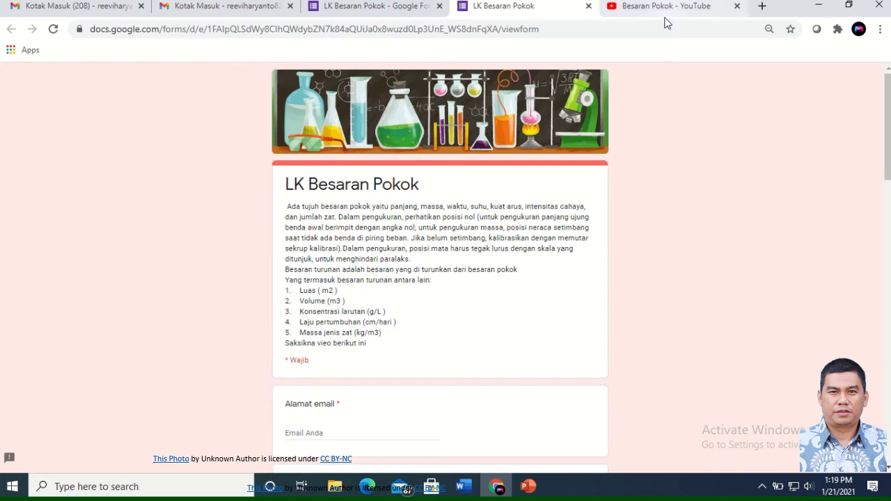
scroll(422, 324, "down", 7)
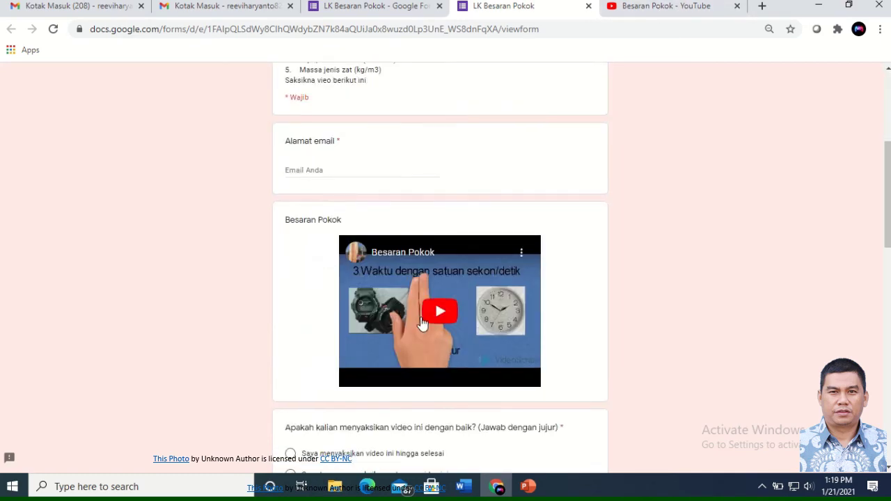
scroll(355, 348, "down", 2)
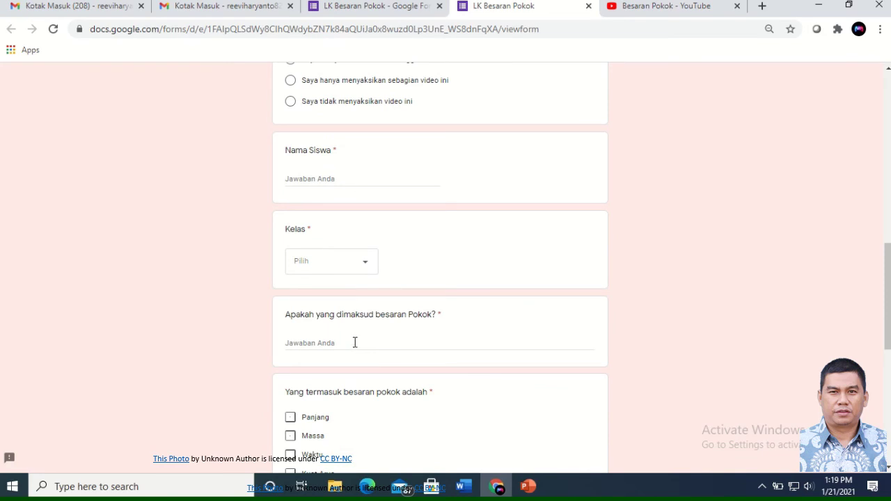
scroll(424, 319, "up", 10)
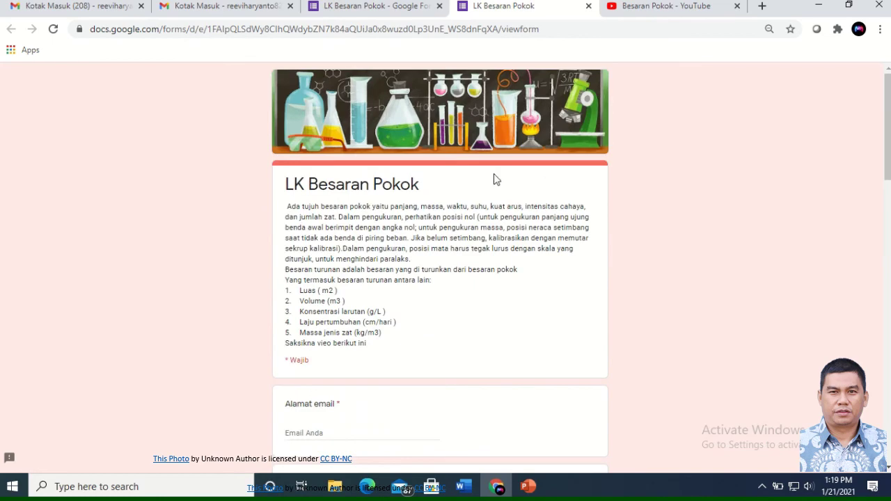
Step: Return to the form editor, turn off email address collection, review the quiz options and save the settings
left_click(398, 7)
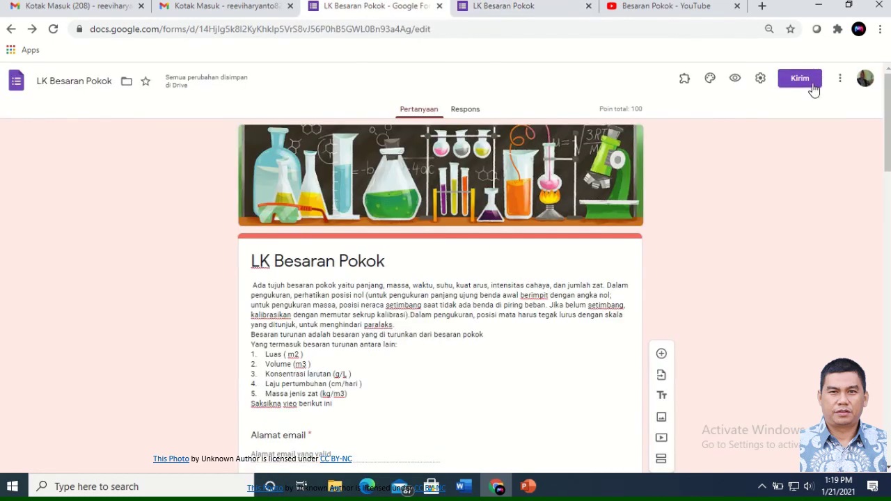
left_click(759, 78)
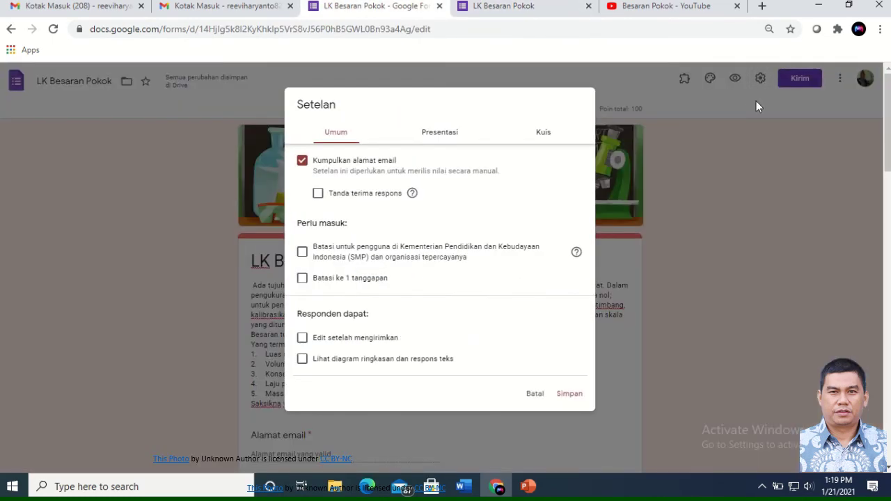
left_click(302, 162)
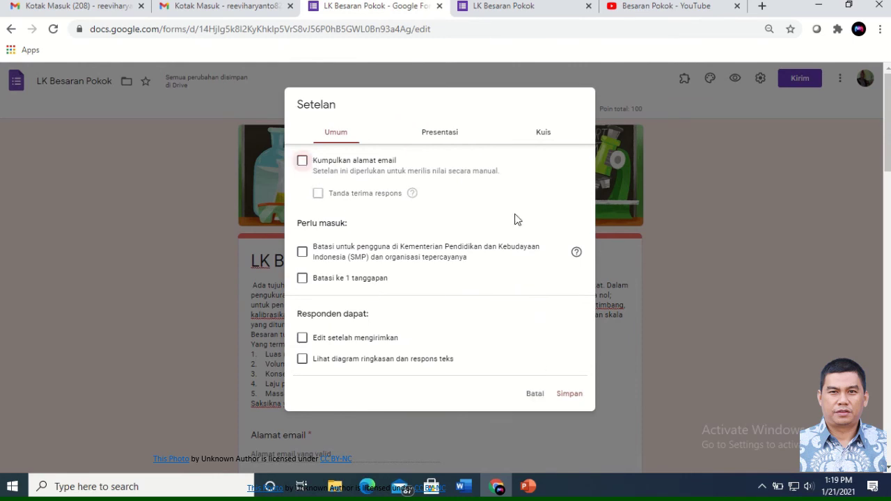
left_click(450, 135)
left_click(549, 136)
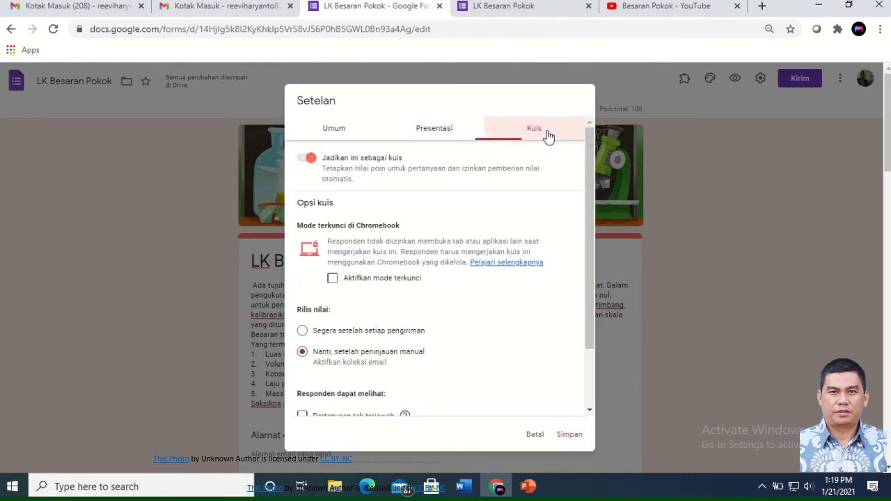
scroll(393, 311, "down", 2)
left_click(570, 435)
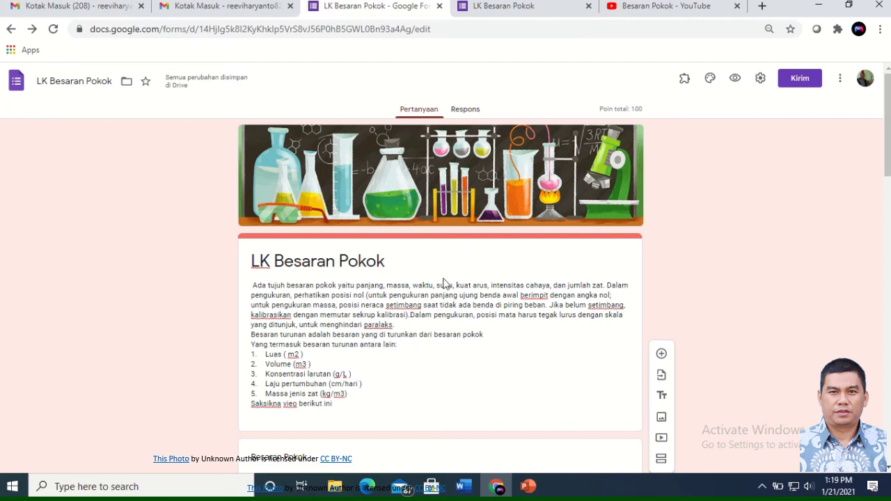
scroll(444, 287, "down", 3)
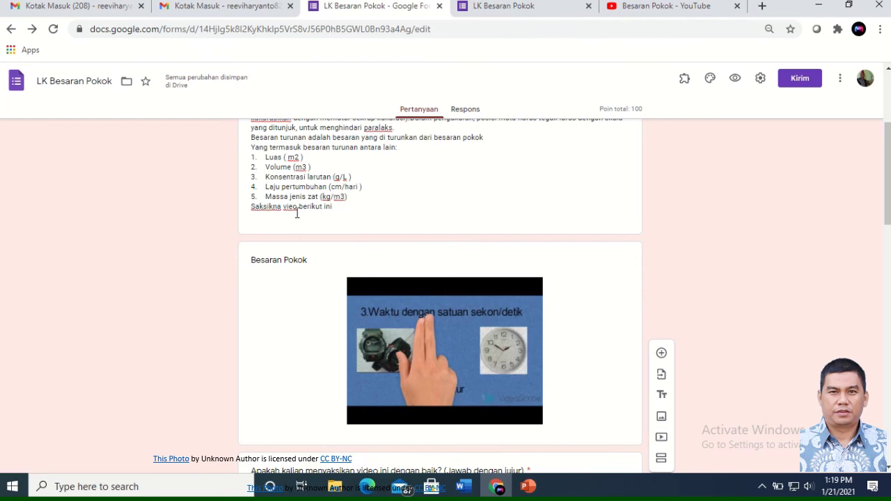
scroll(655, 243, "up", 3)
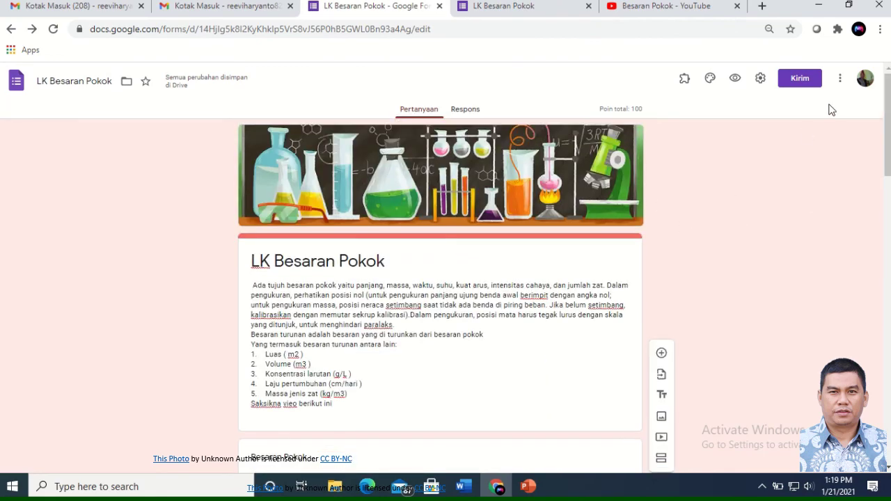
Step: Copy the form's sharing link as a shortened URL and close the send dialog
left_click(801, 78)
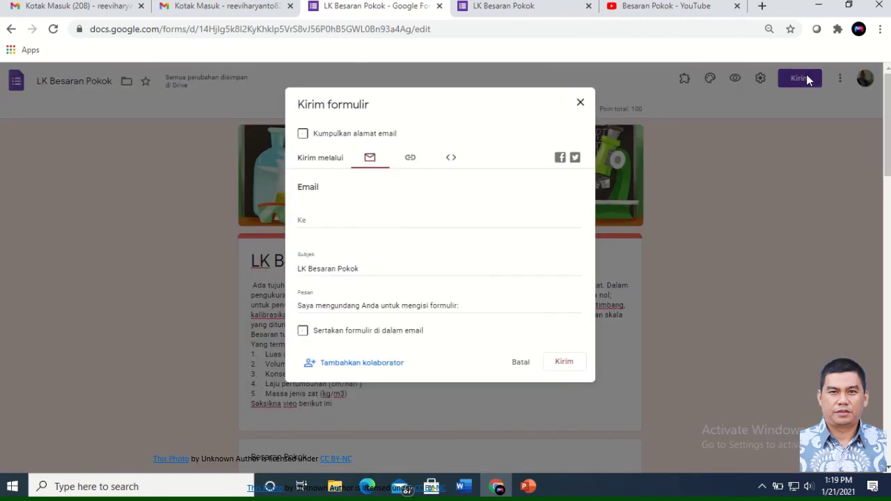
left_click(410, 162)
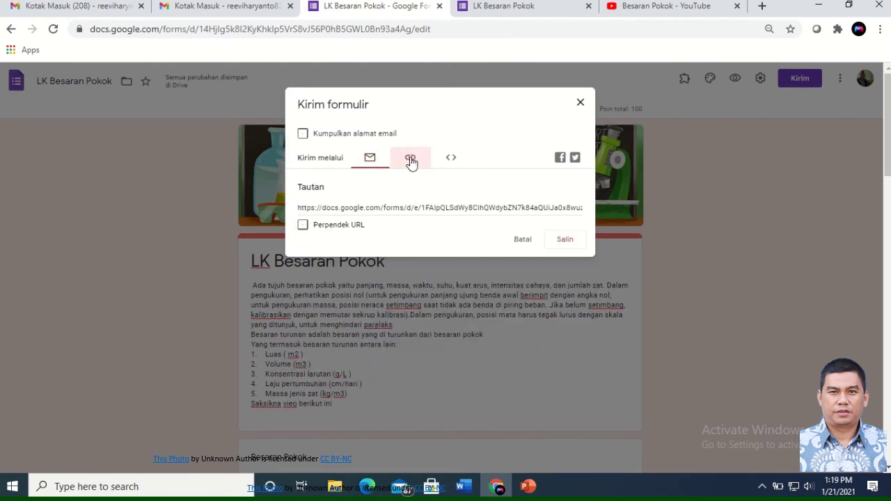
left_click(302, 227)
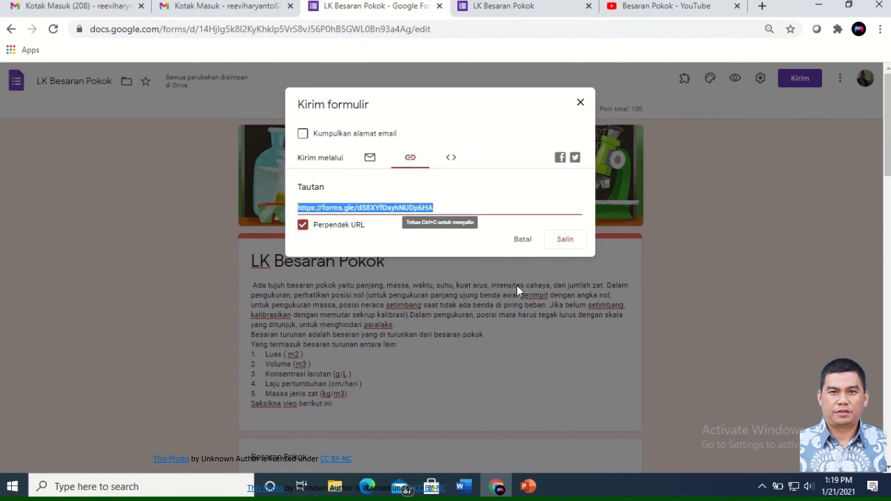
left_click(566, 240)
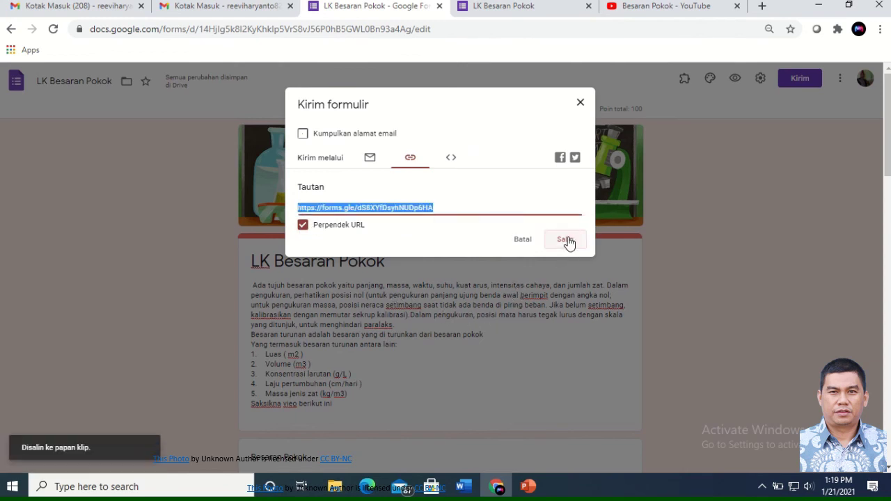
left_click(581, 103)
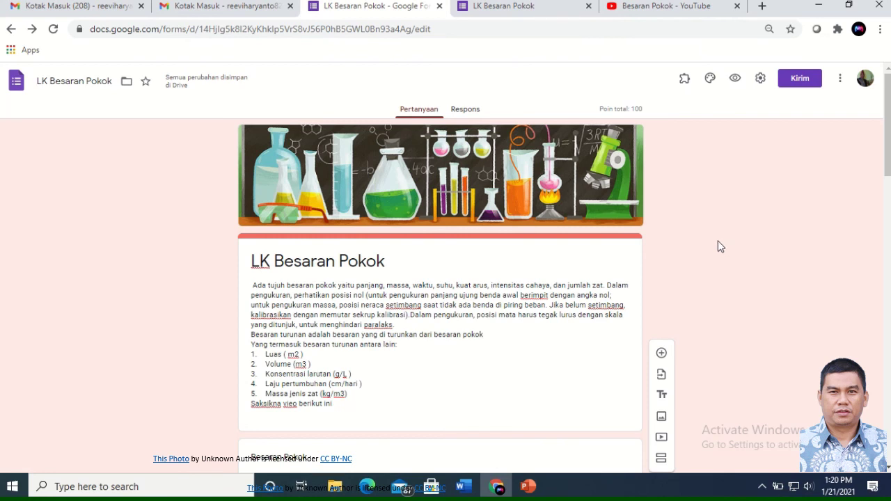
Step: View the form's responses, then return to its questions and look over the Besaran Pokok video section
left_click(473, 110)
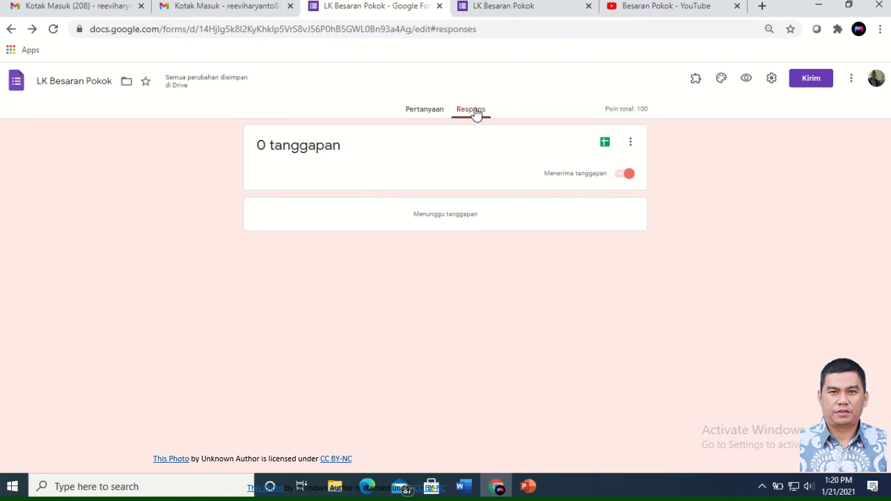
left_click(438, 111)
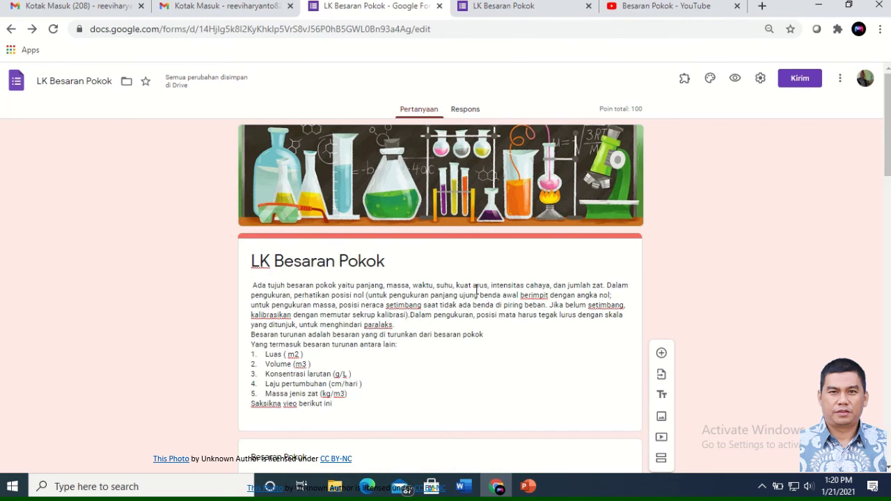
scroll(478, 289, "down", 4)
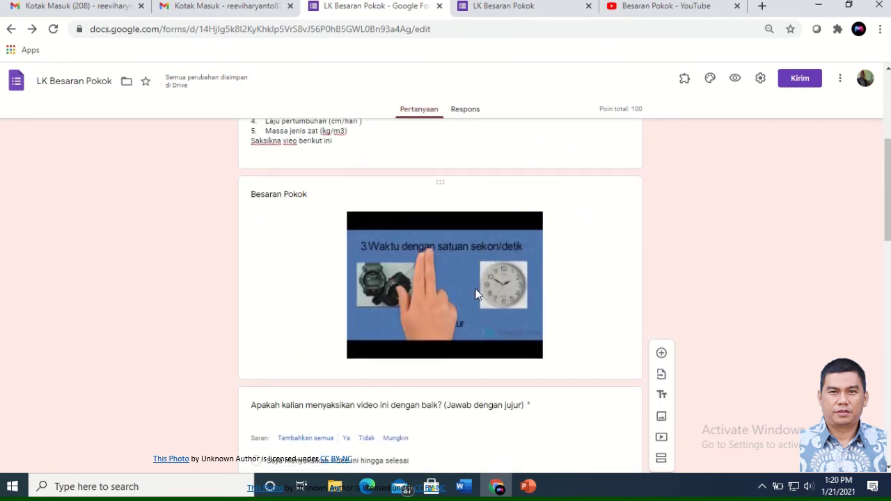